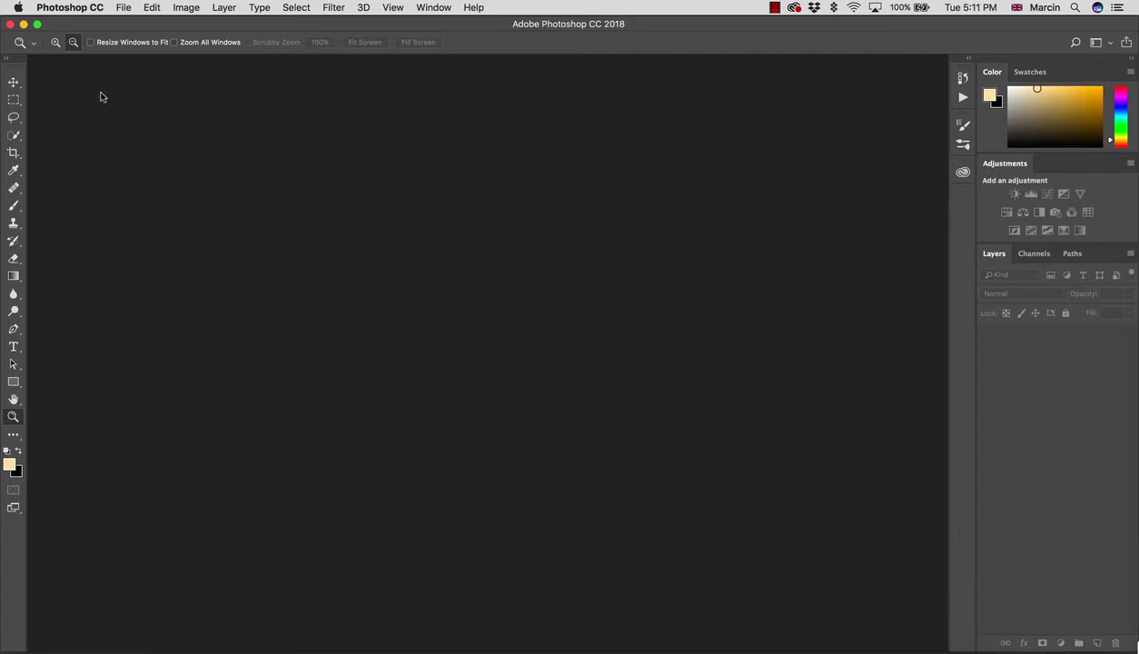
Step: Open the raw portrait _DSC1864.NEF from Adobe Bridge in Camera Raw and display its Camera Calibration settings
left_click(150, 9)
mouse_move(119, 11)
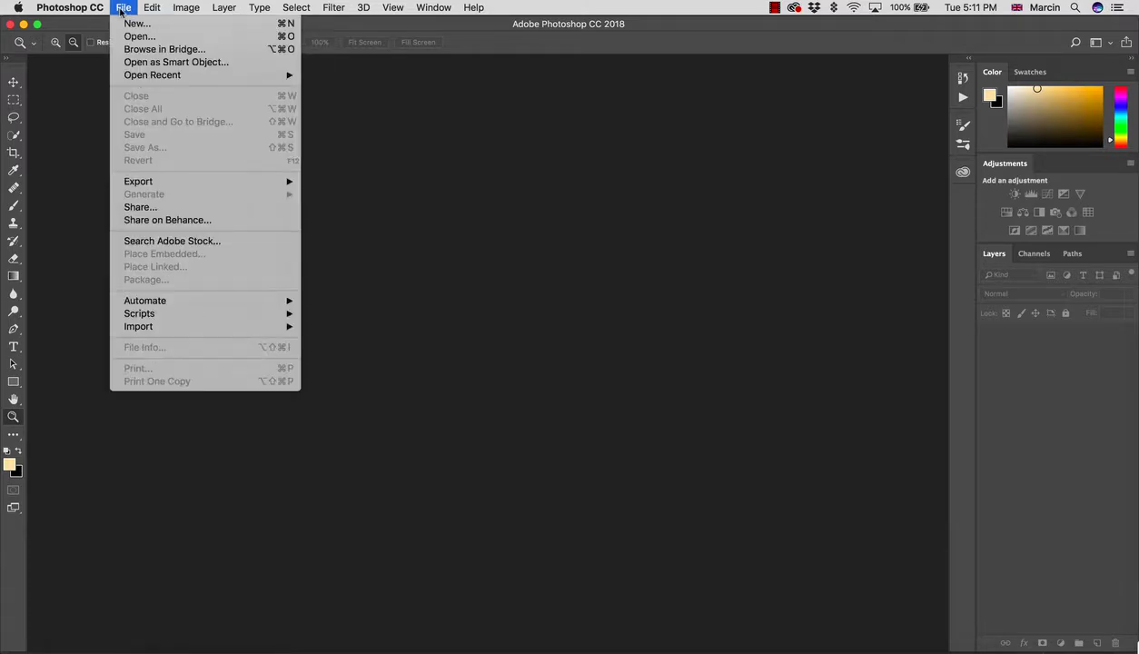
left_click(164, 49)
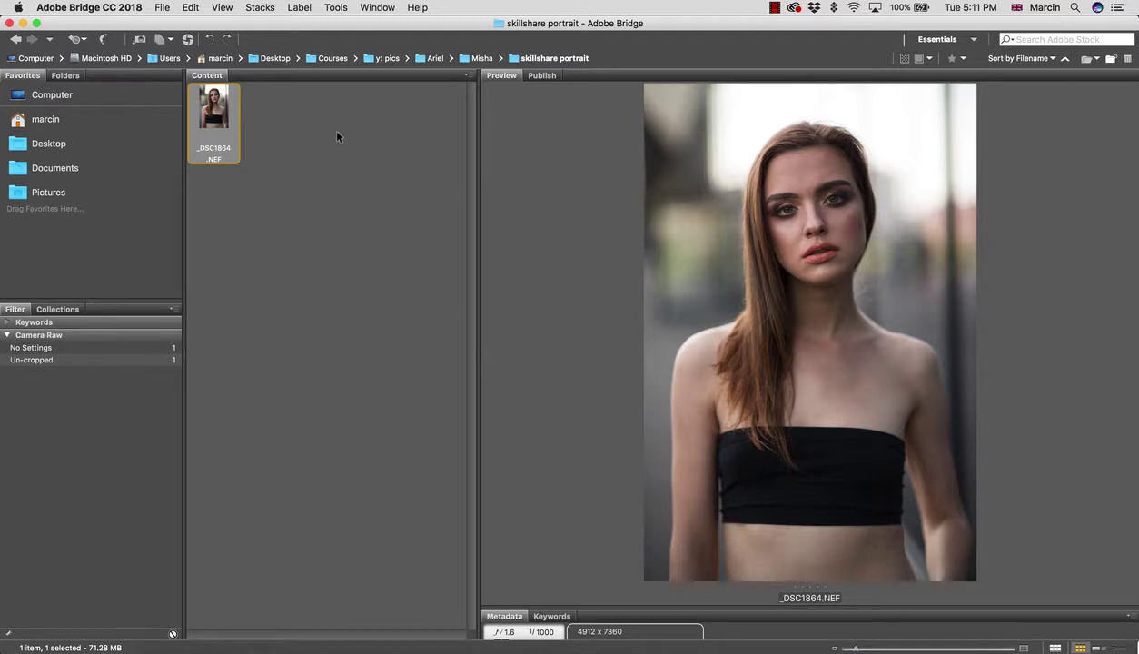
double_click(219, 145)
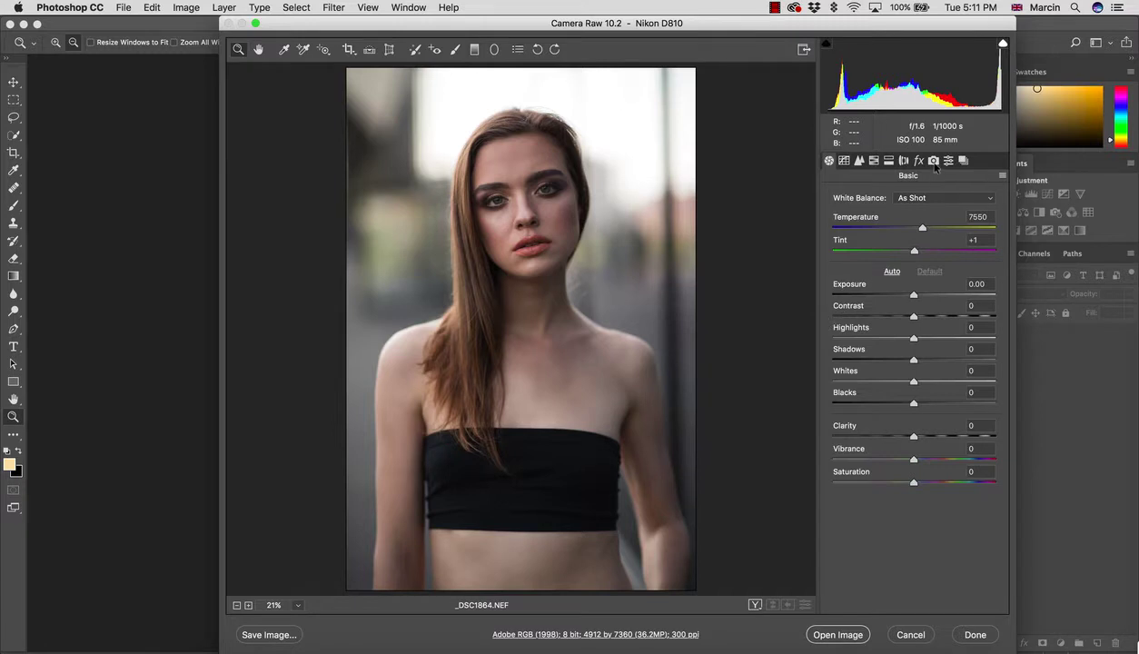
left_click(934, 162)
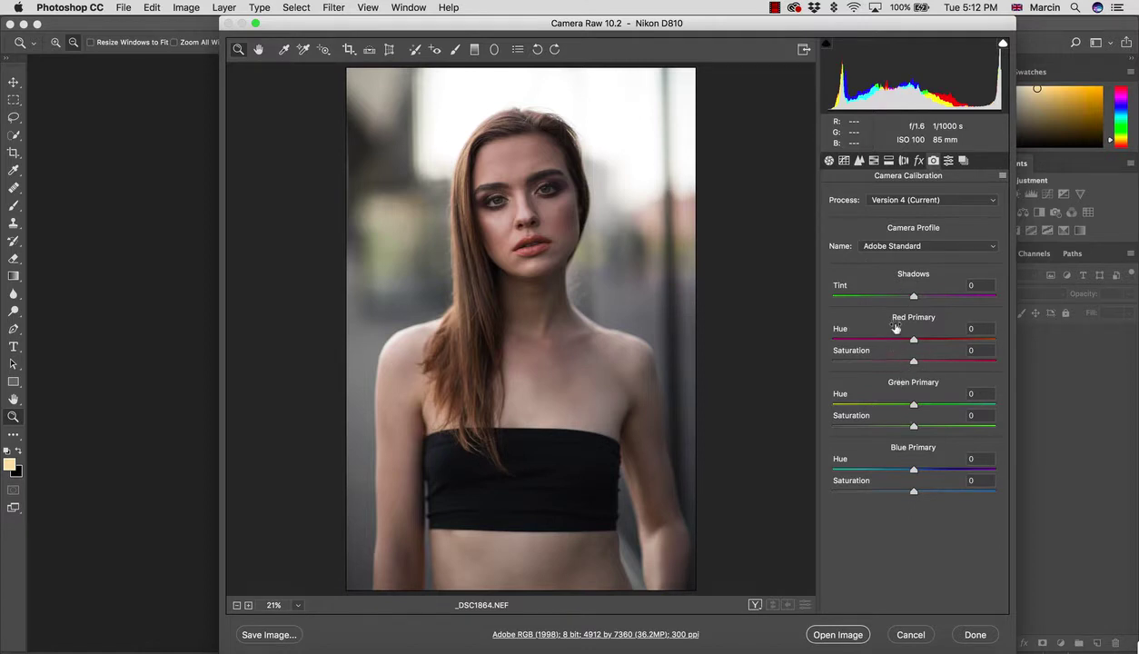
Step: Try the Camera Flat and Camera Landscape profiles on the portrait
left_click(871, 247)
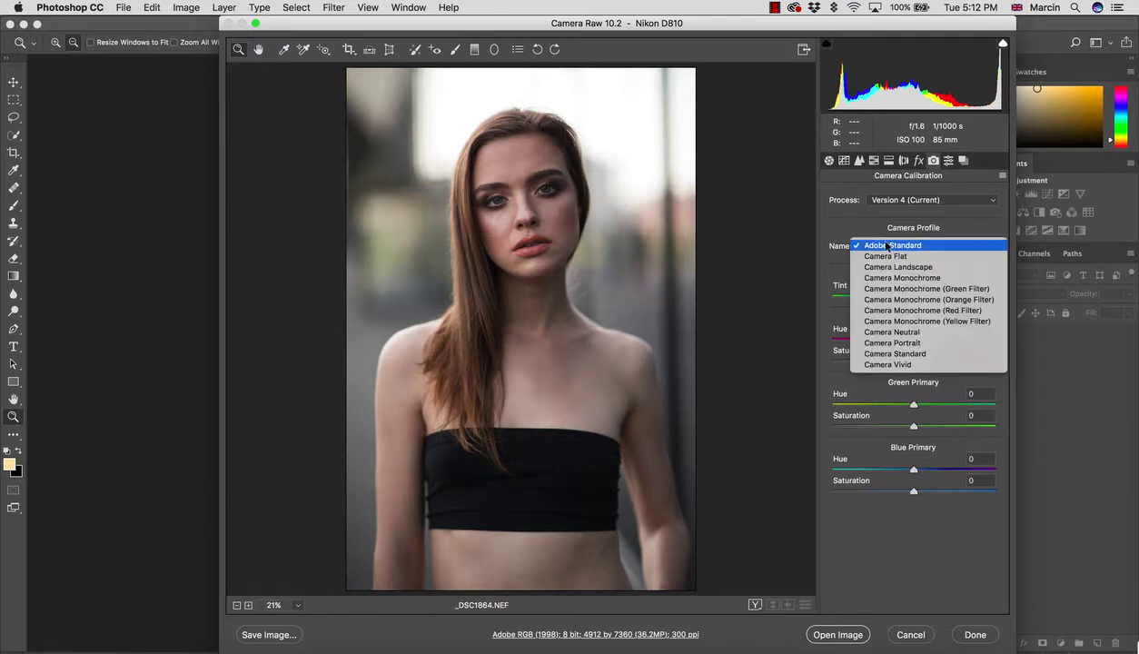
left_click(886, 257)
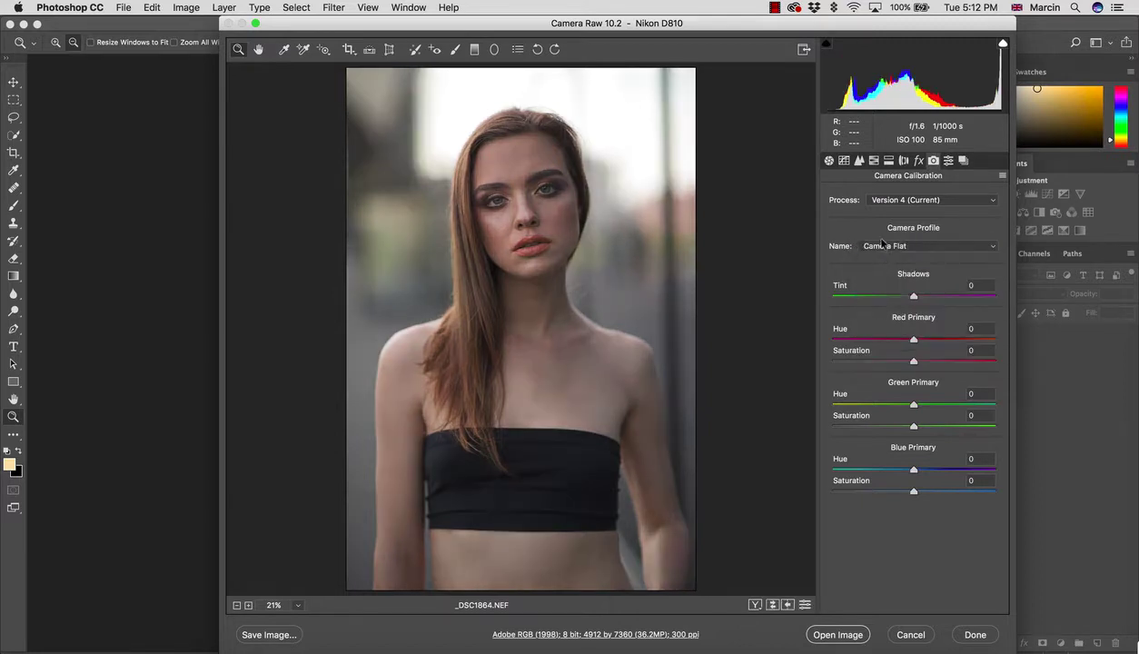
left_click(886, 246)
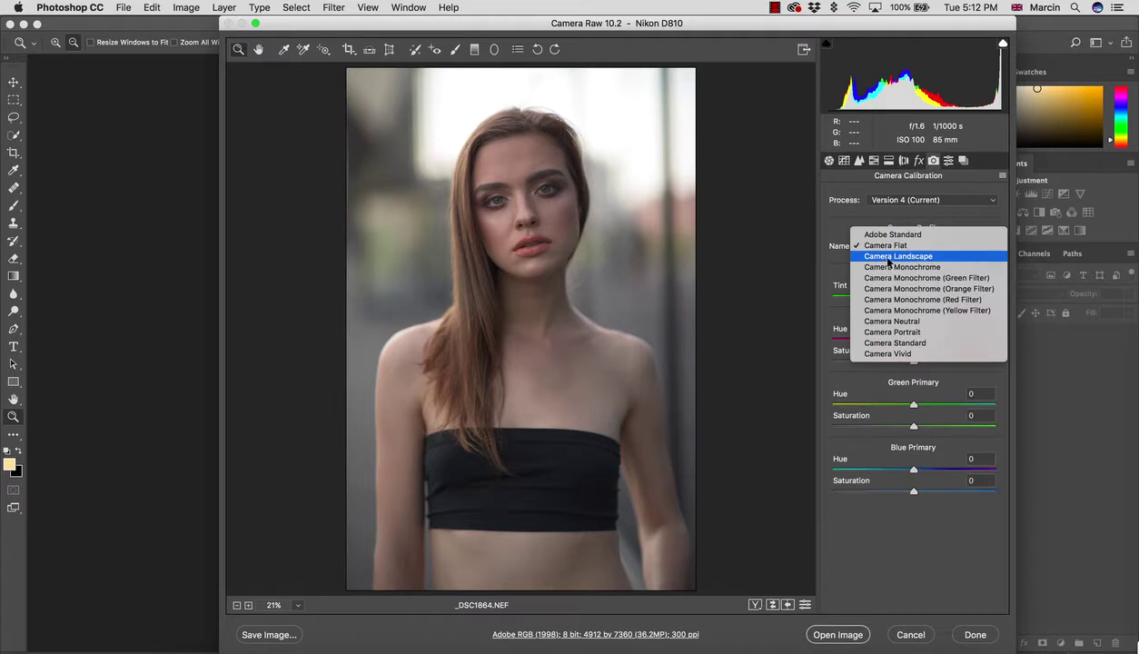
left_click(888, 258)
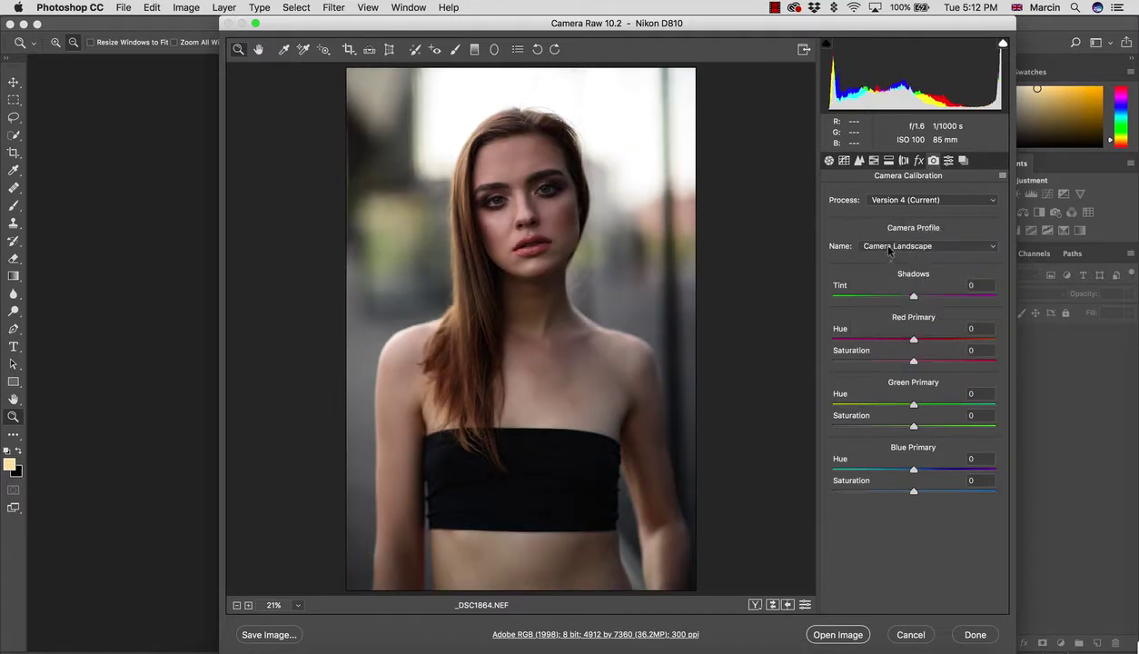
Step: Try the Camera Monochrome profile and its Green, Orange and Red Filter variants on the portrait
left_click(888, 247)
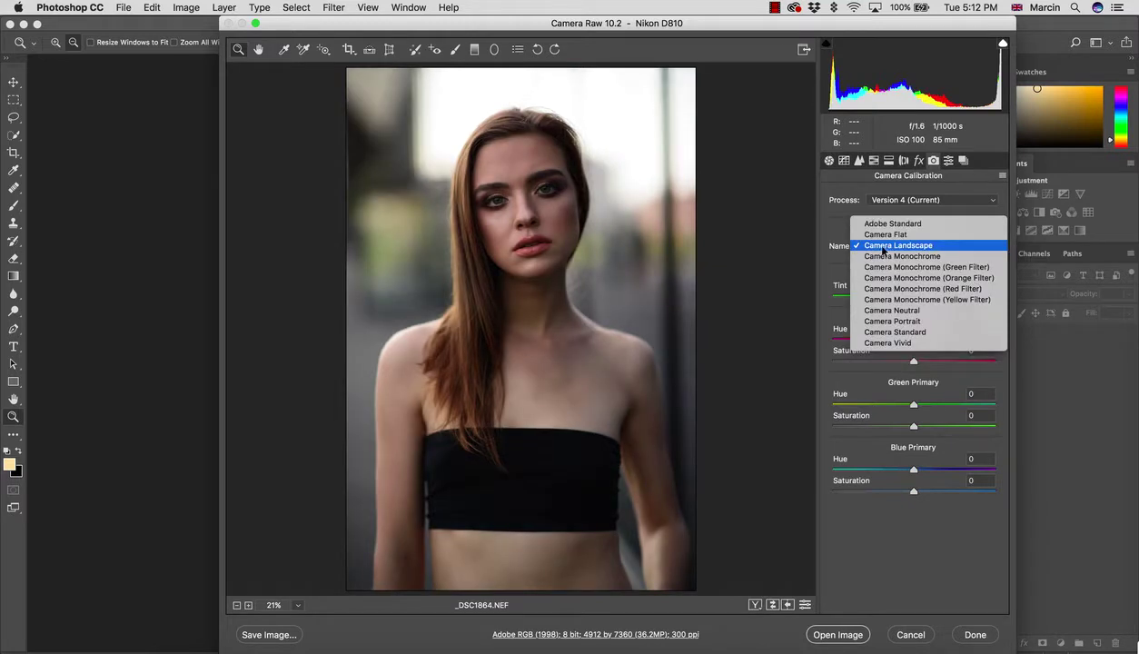
left_click(887, 258)
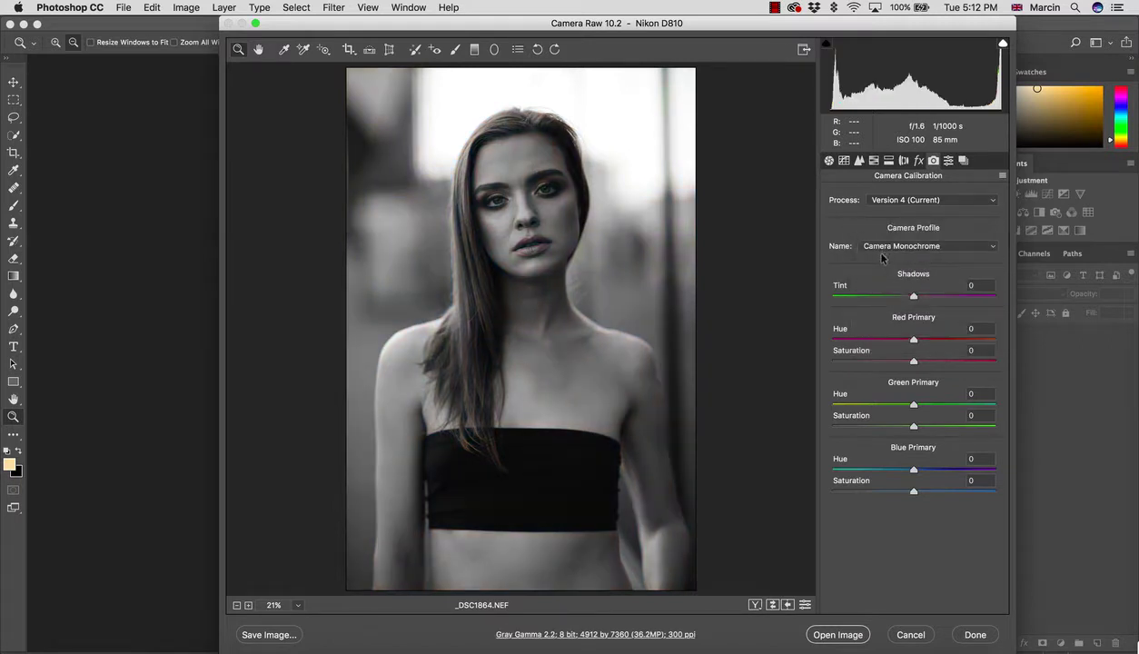
left_click(883, 251)
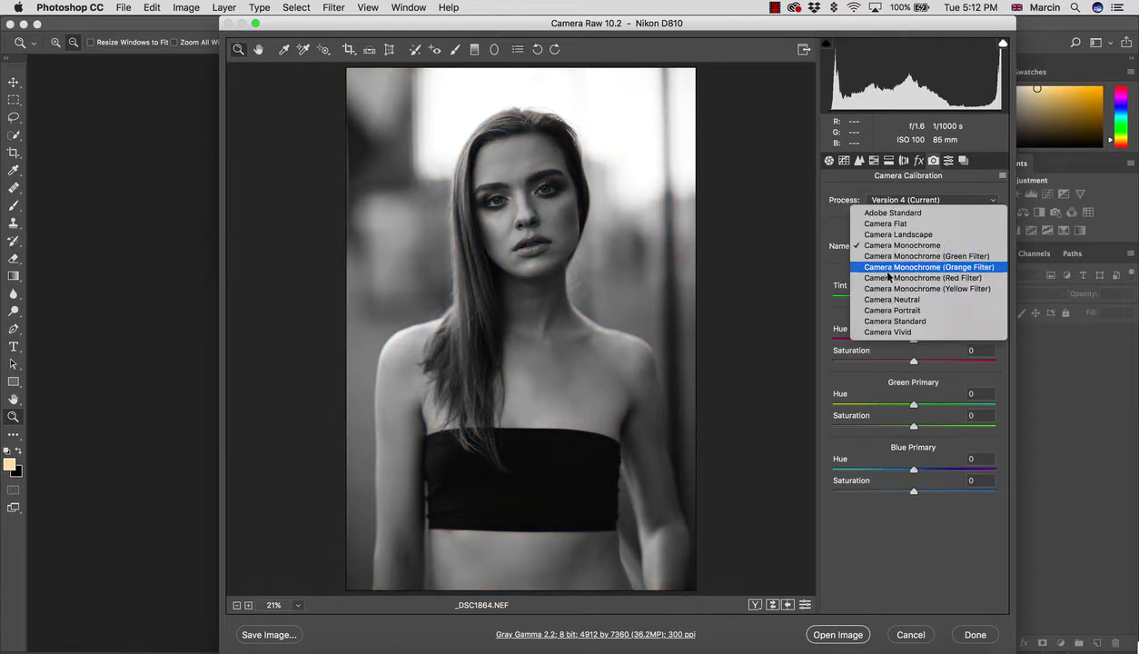
left_click(890, 256)
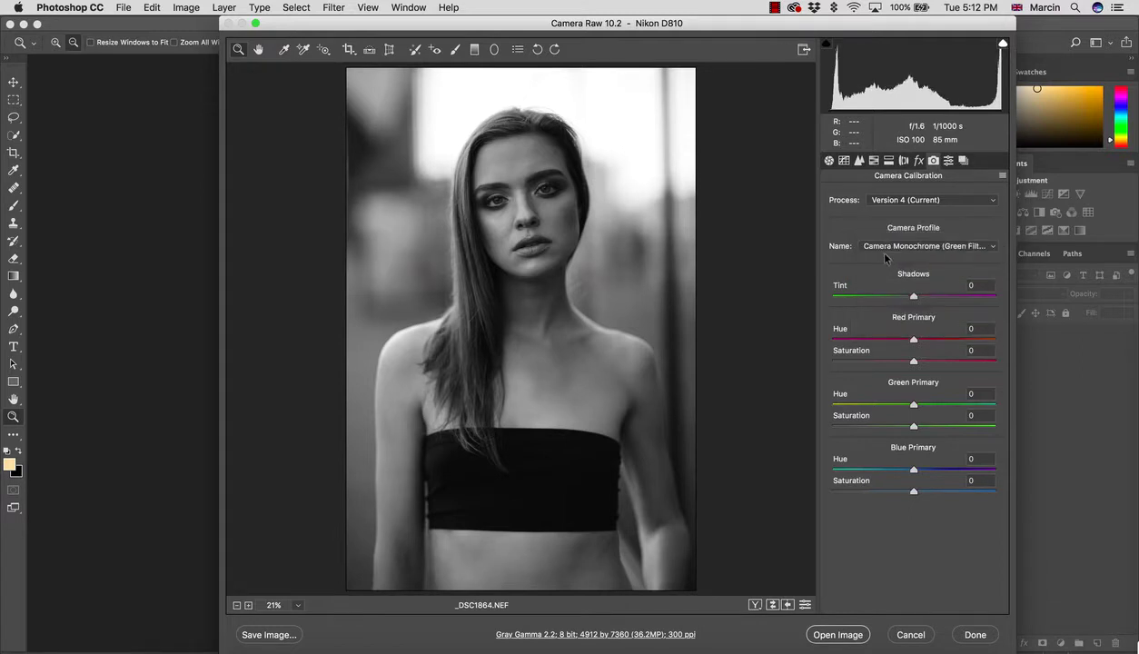
left_click(867, 246)
left_click(887, 257)
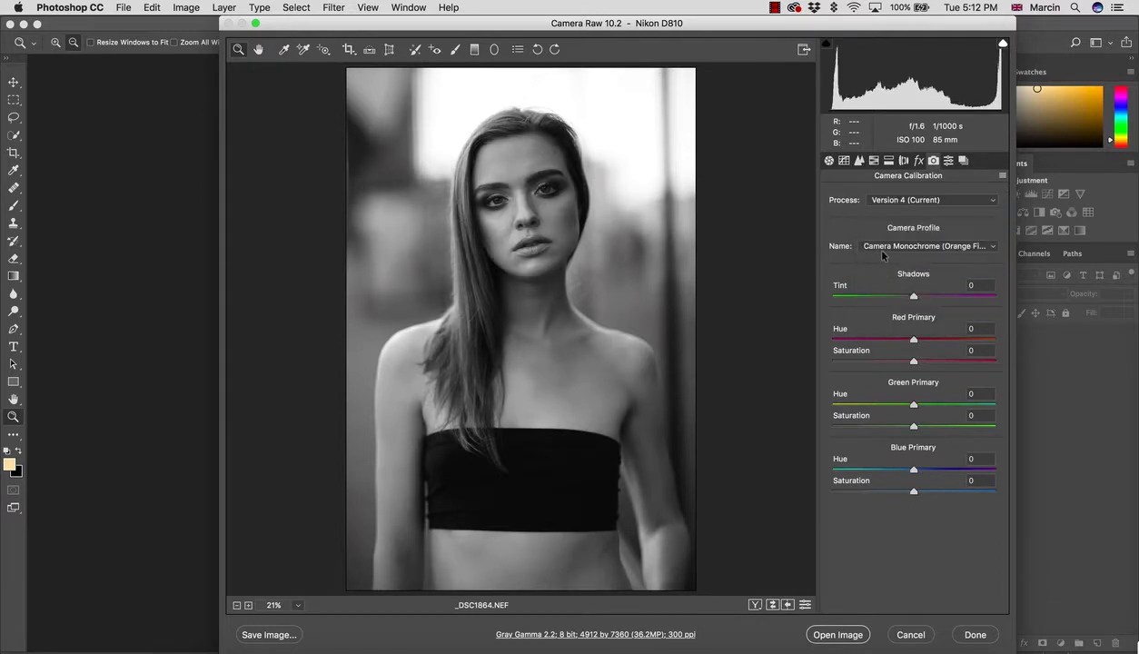
left_click(887, 246)
left_click(887, 256)
Step: Compare the Camera Neutral profile with Adobe Standard, ending on Camera Neutral
left_click(895, 245)
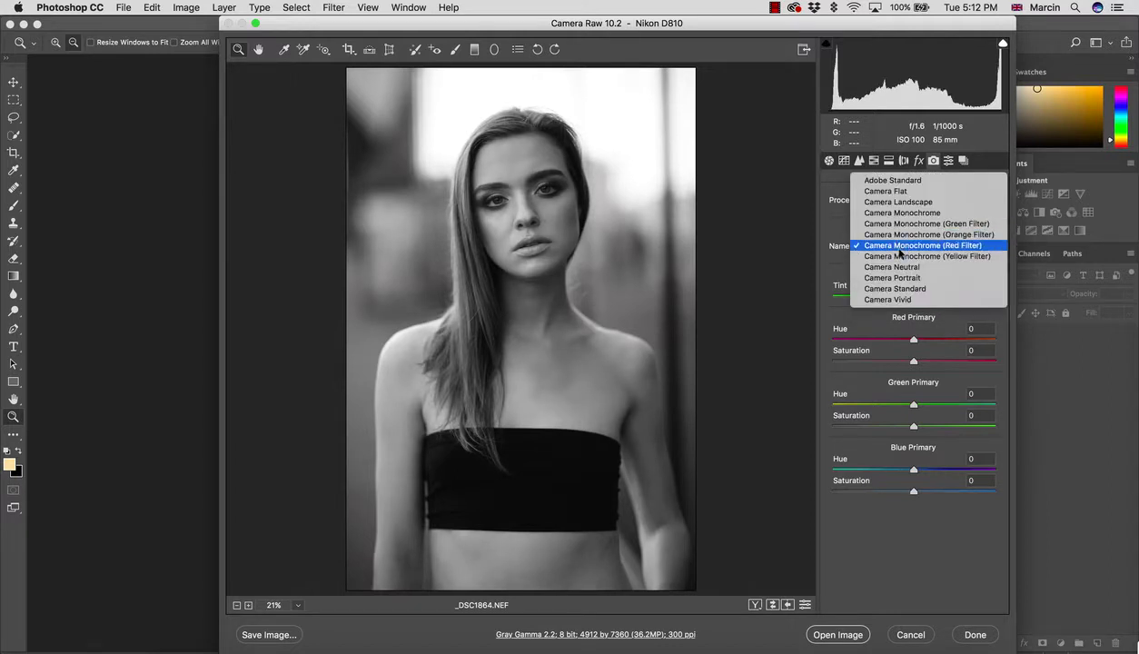
left_click(898, 264)
left_click(882, 246)
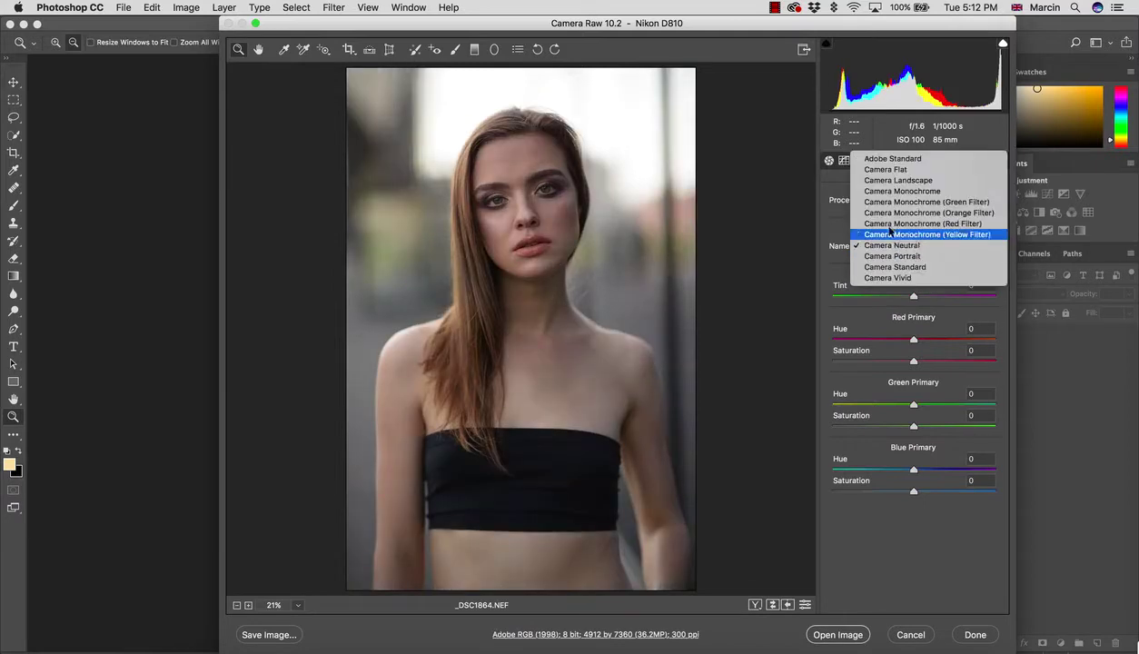
left_click(887, 173)
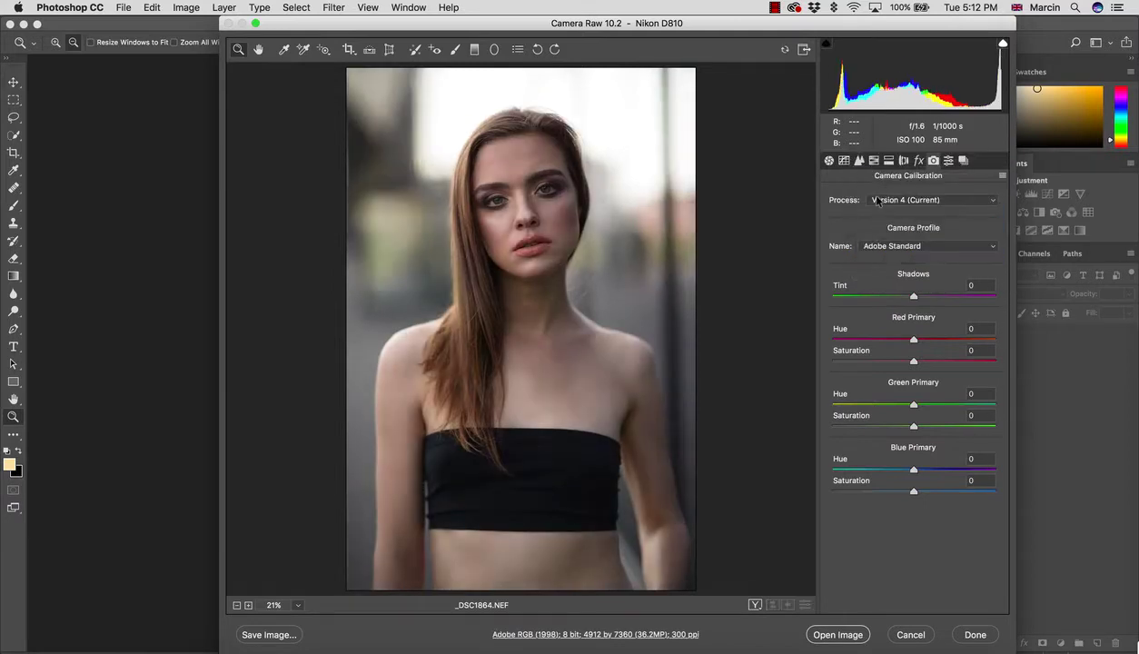
left_click(878, 245)
left_click(874, 332)
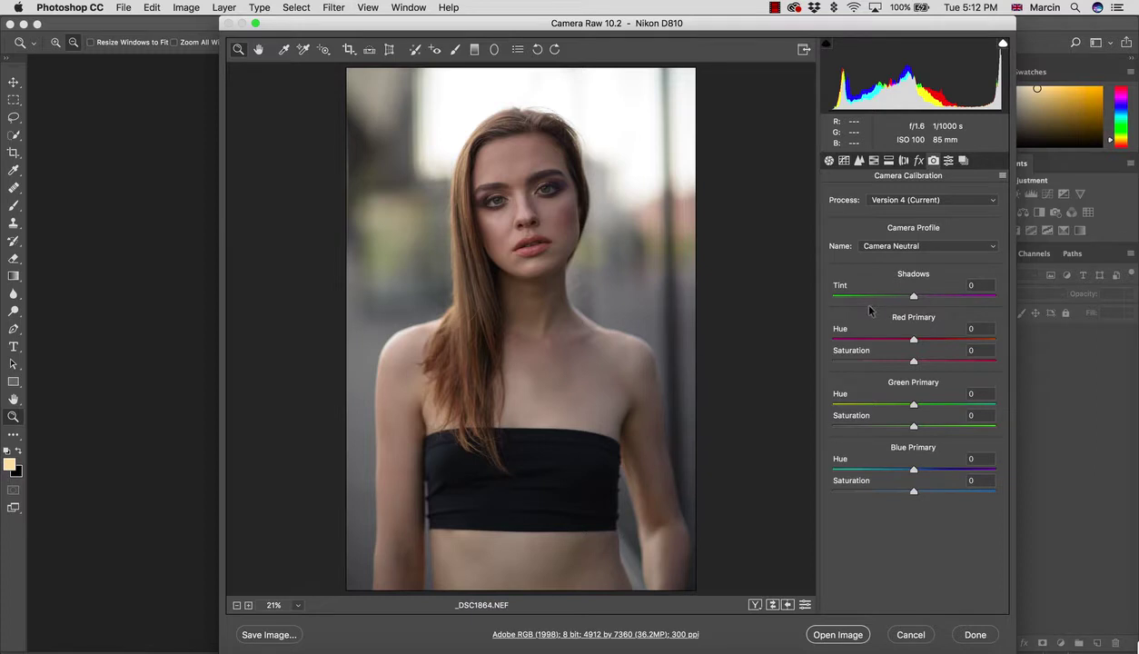
Step: Compare the Camera Portrait profile with Adobe Standard, ending on Camera Portrait
left_click(867, 247)
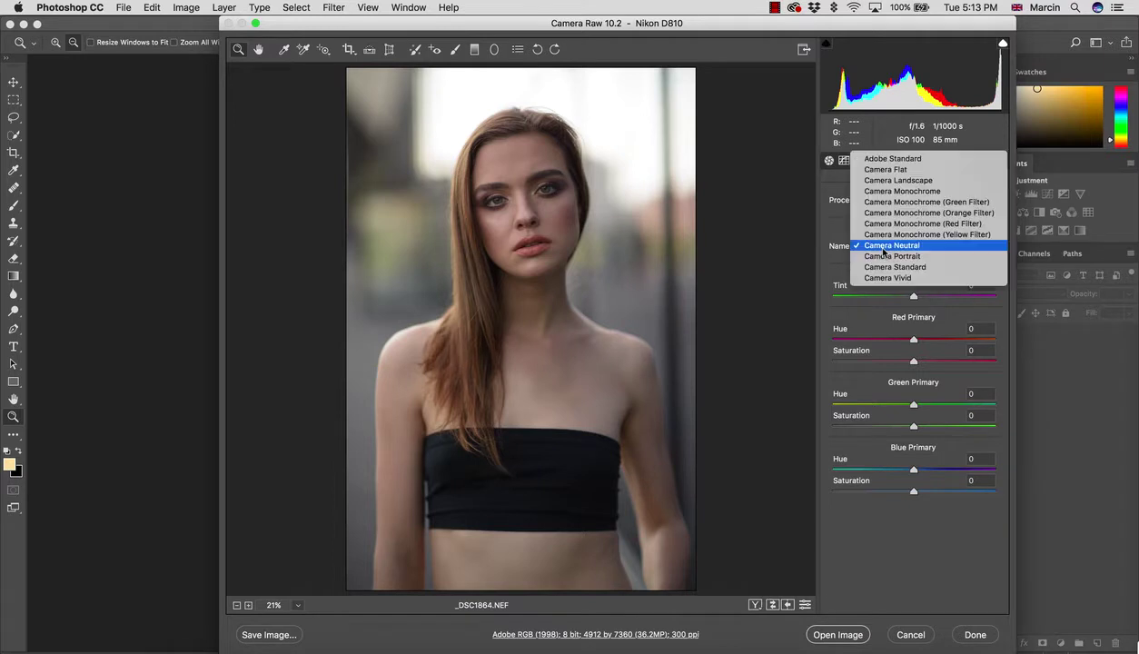
left_click(868, 257)
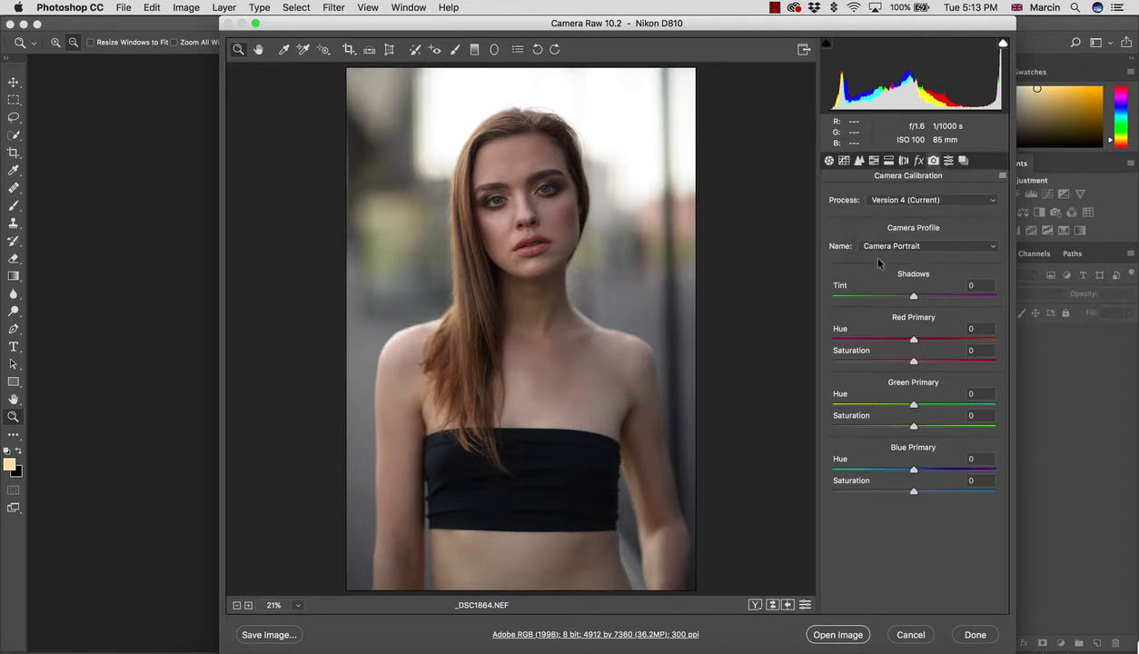
left_click(865, 247)
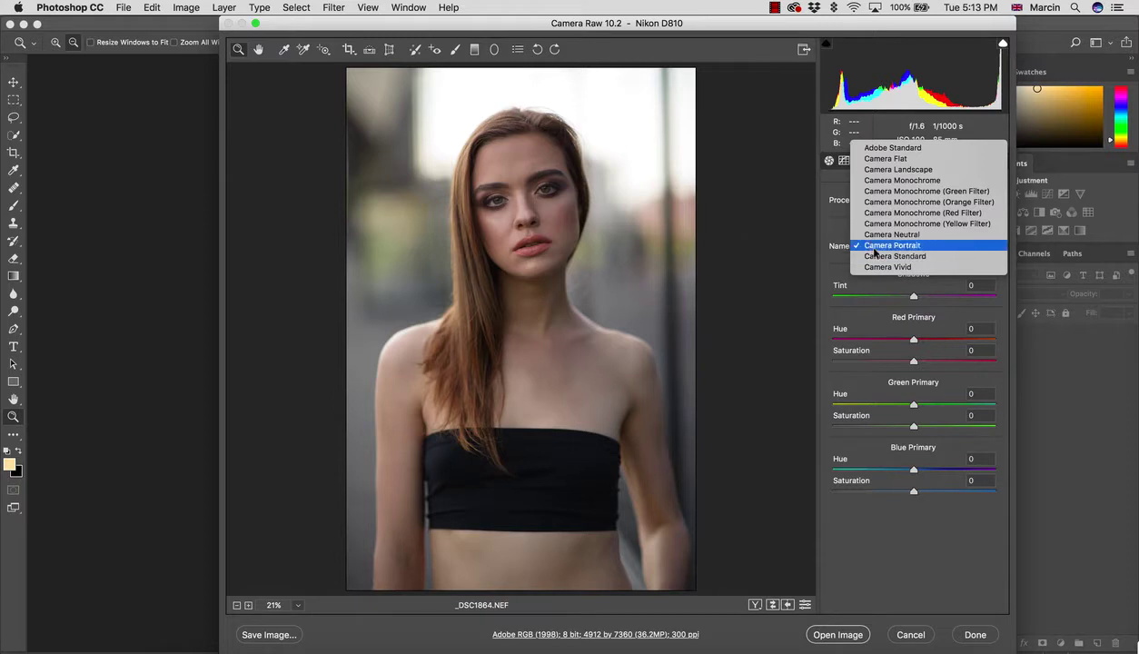
left_click(886, 148)
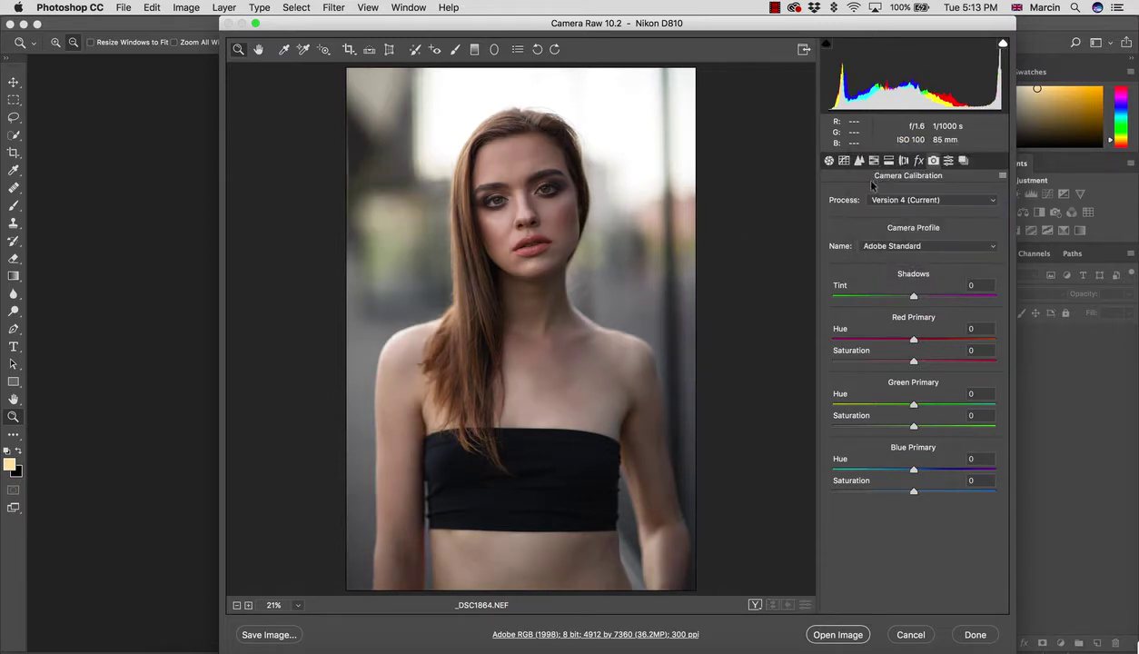
left_click(873, 246)
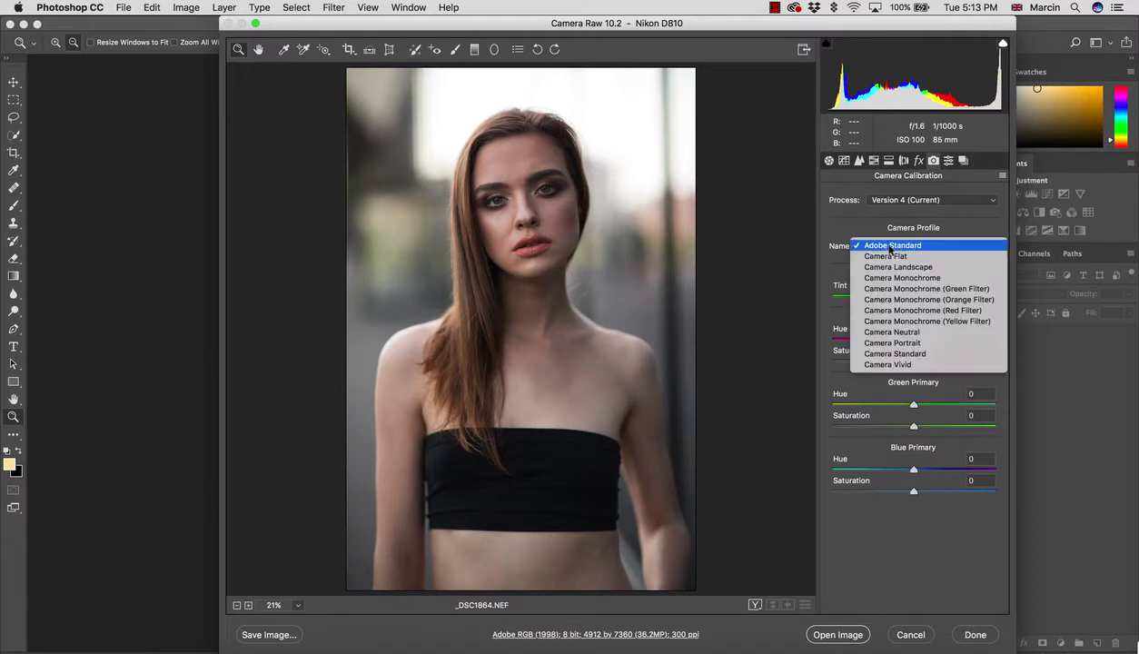
left_click(895, 342)
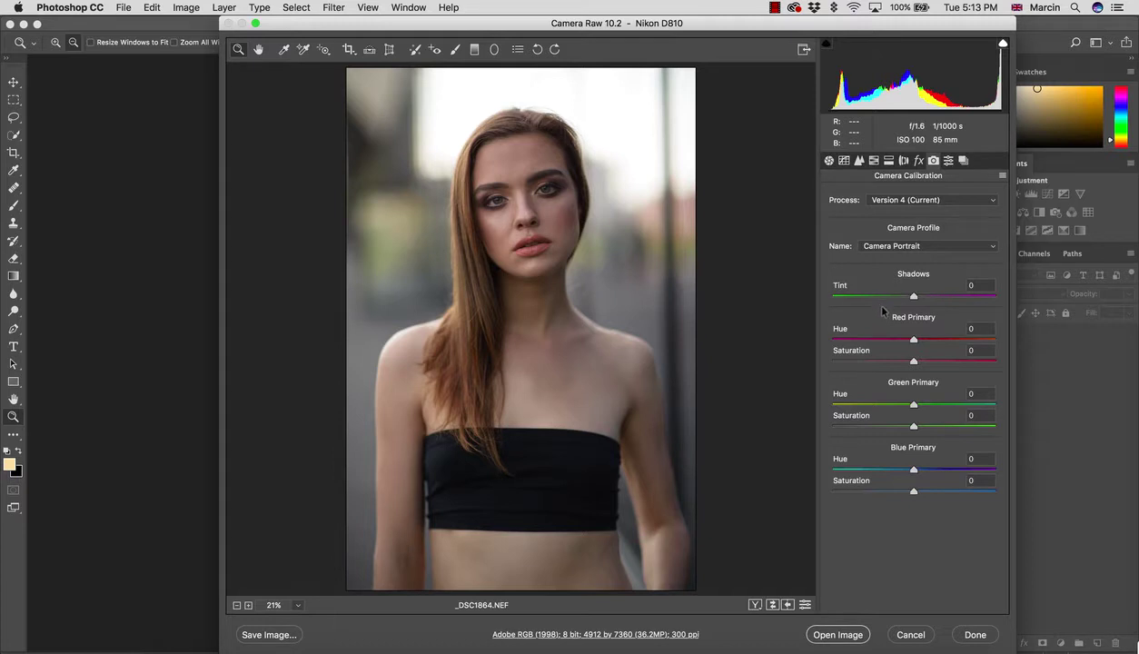
Step: Compare the Camera Standard profile with Adobe Standard, ending on Camera Standard
left_click(887, 244)
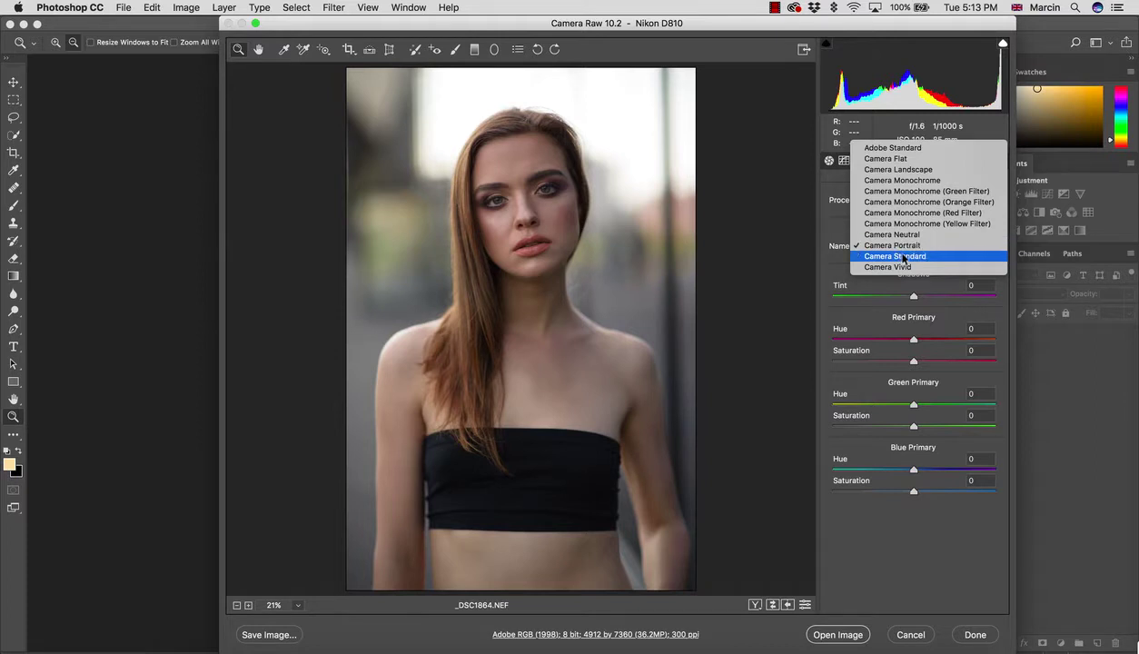
left_click(906, 258)
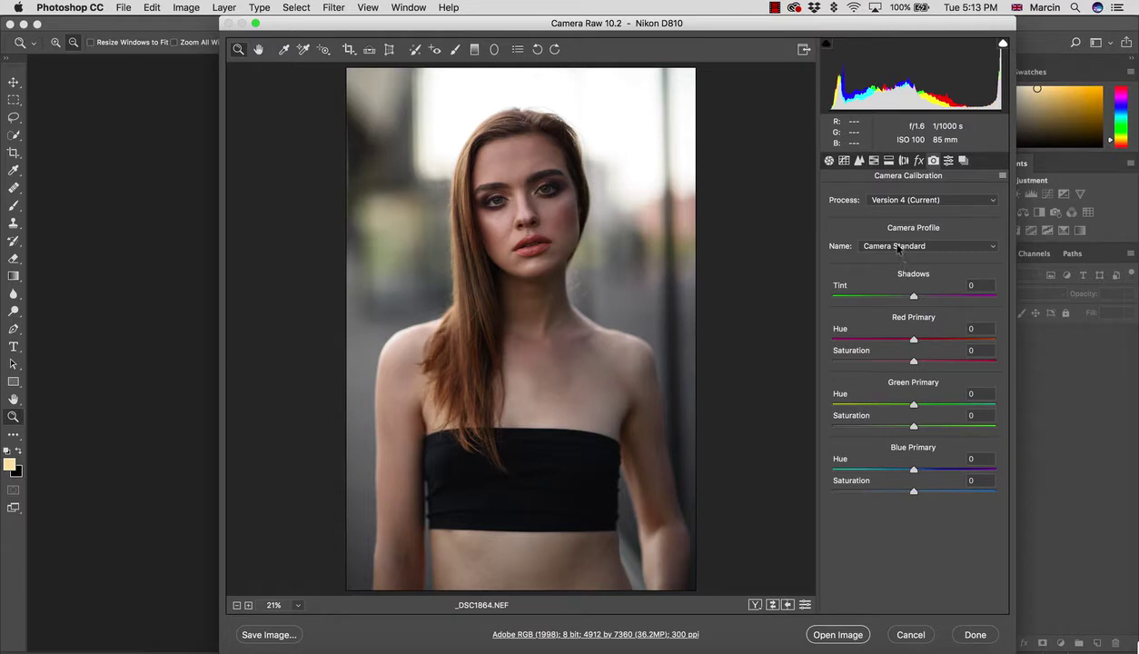
left_click(896, 247)
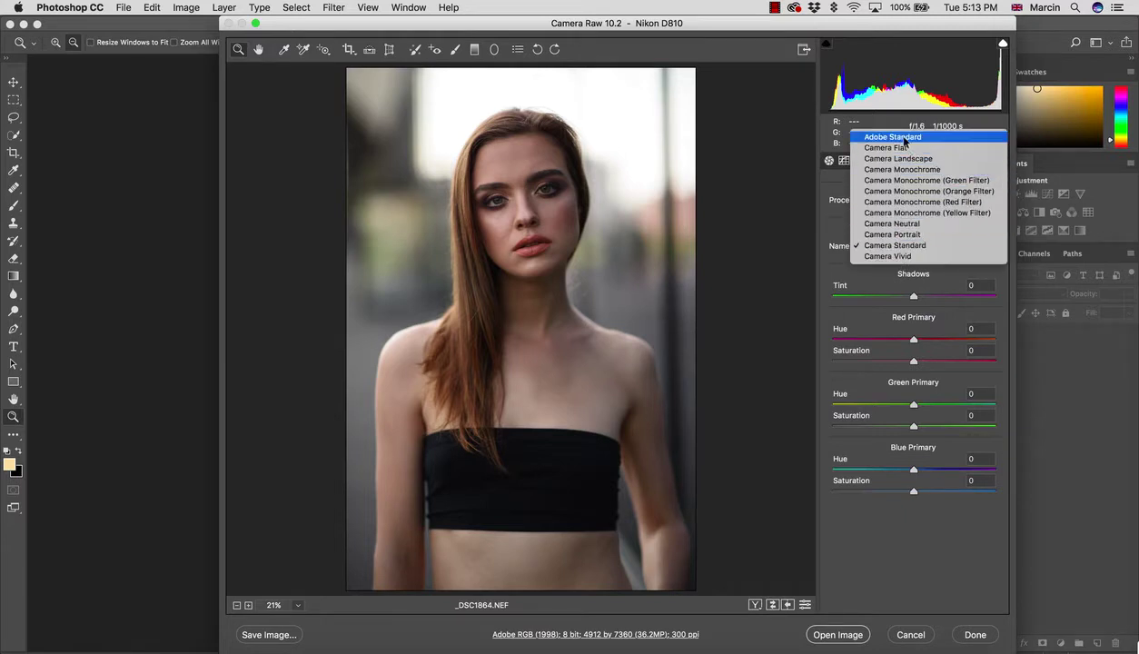
left_click(877, 136)
left_click(868, 246)
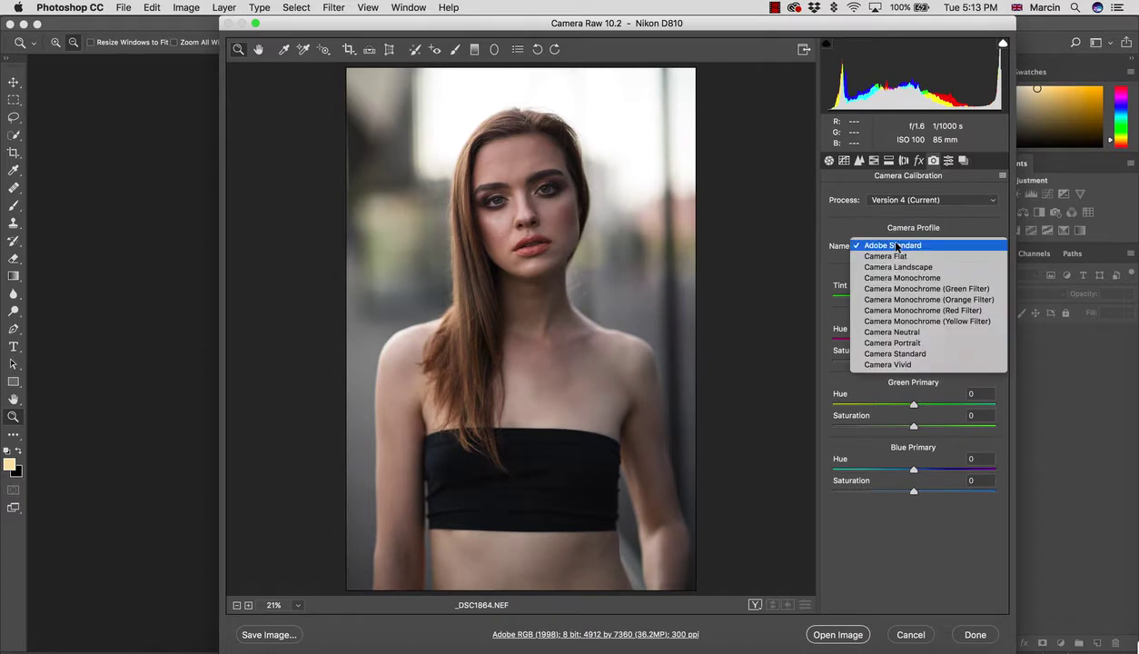
left_click(897, 354)
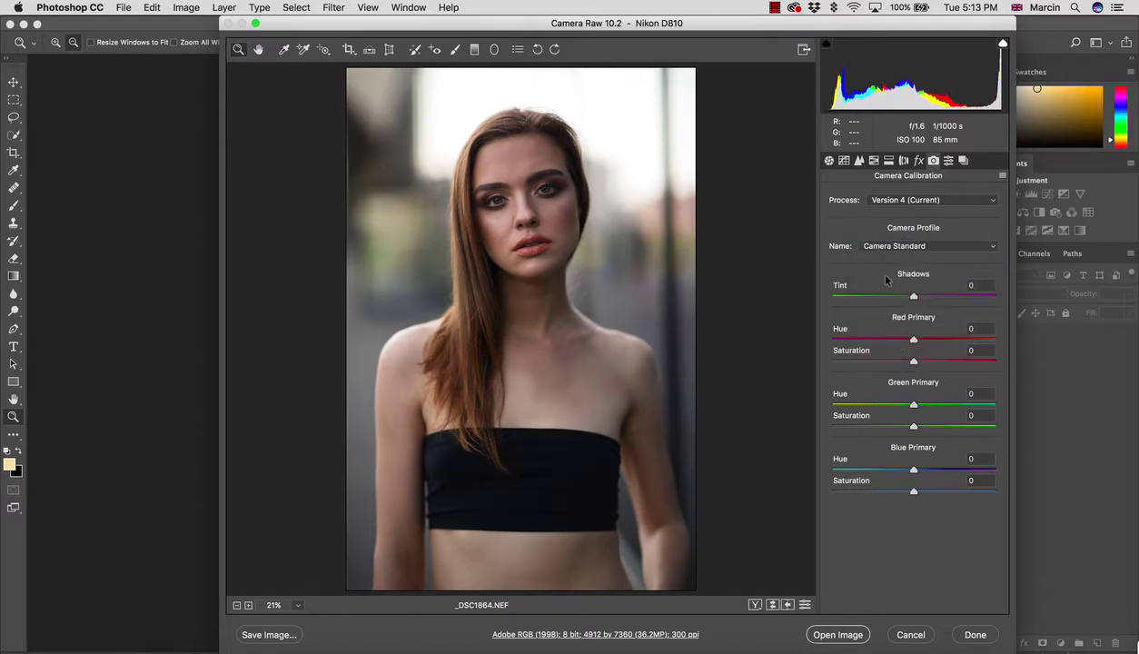
Step: Switch repeatedly between the Camera Portrait and Camera Standard profiles to compare them, ending on Camera Standard
left_click(882, 247)
left_click(881, 252)
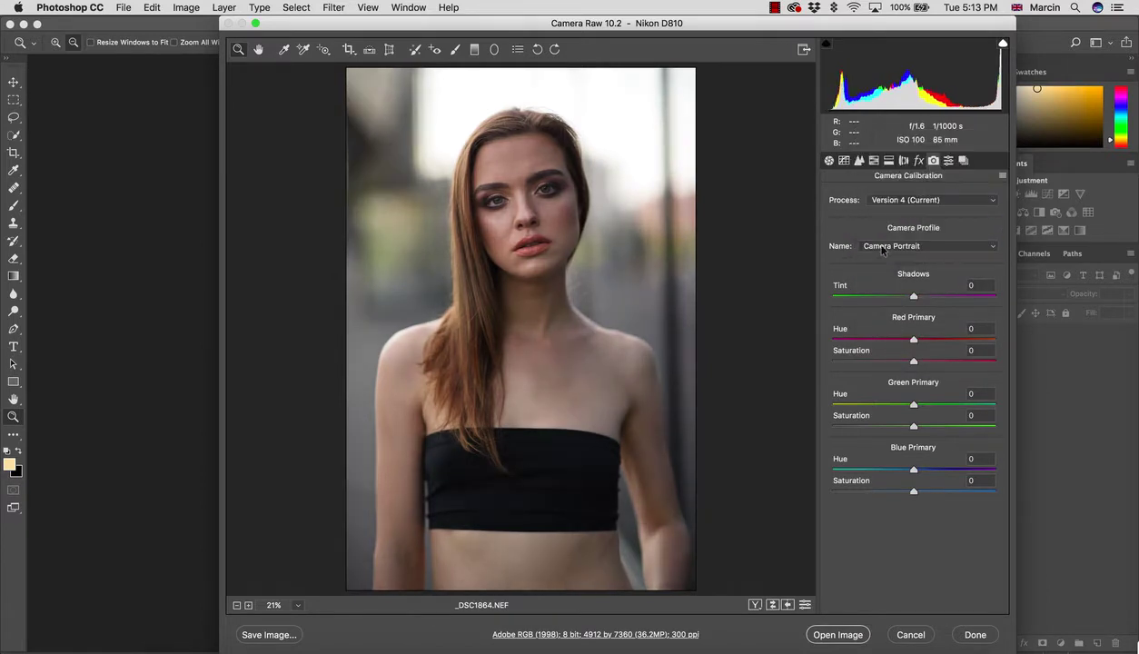
left_click(885, 247)
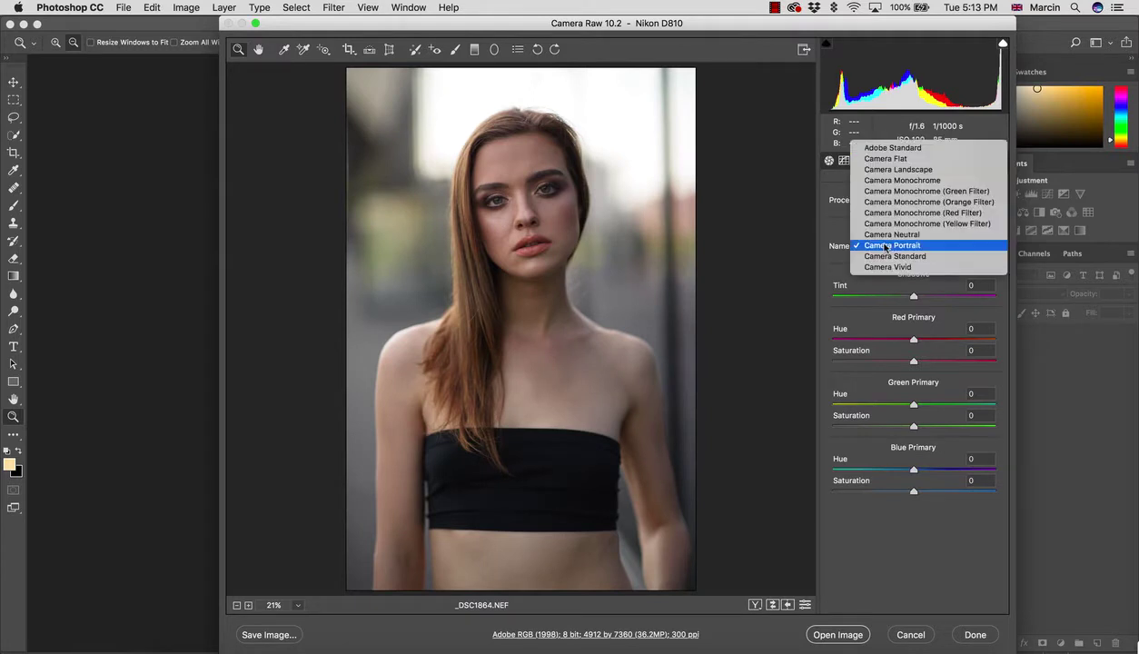
left_click(889, 256)
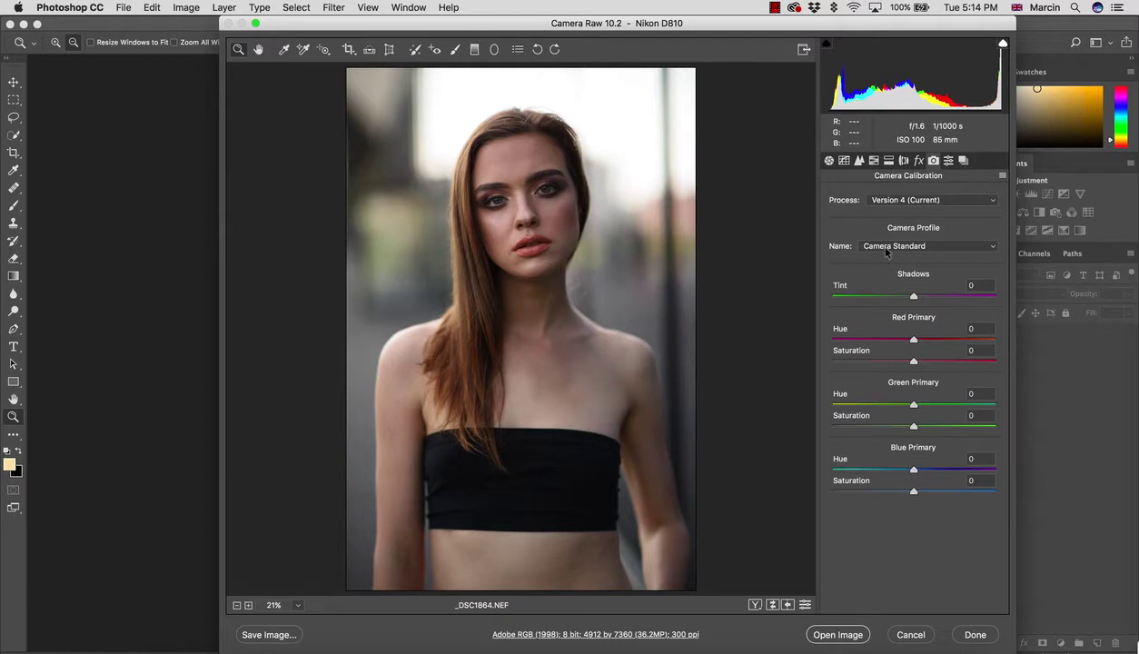
left_click(886, 247)
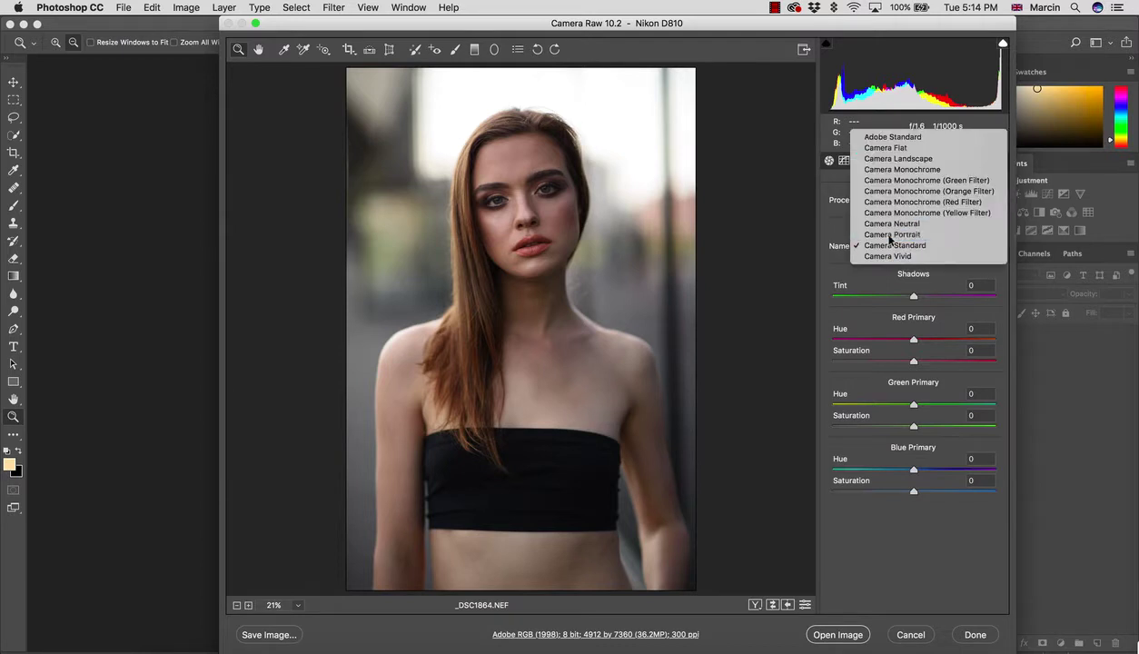
left_click(886, 234)
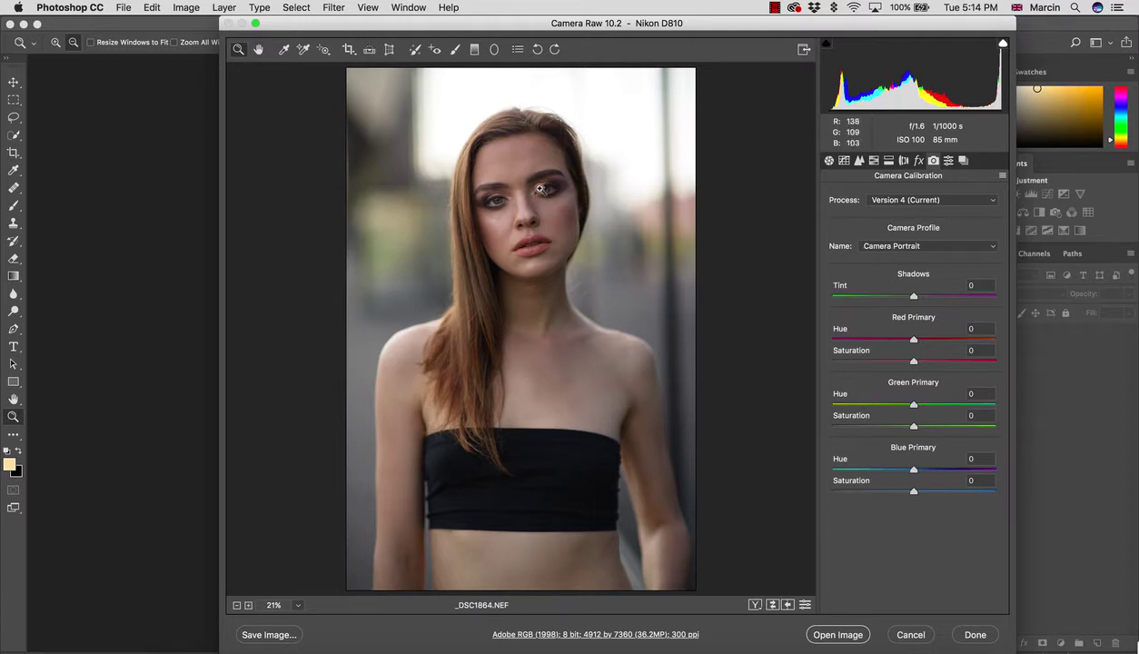
left_click(894, 247)
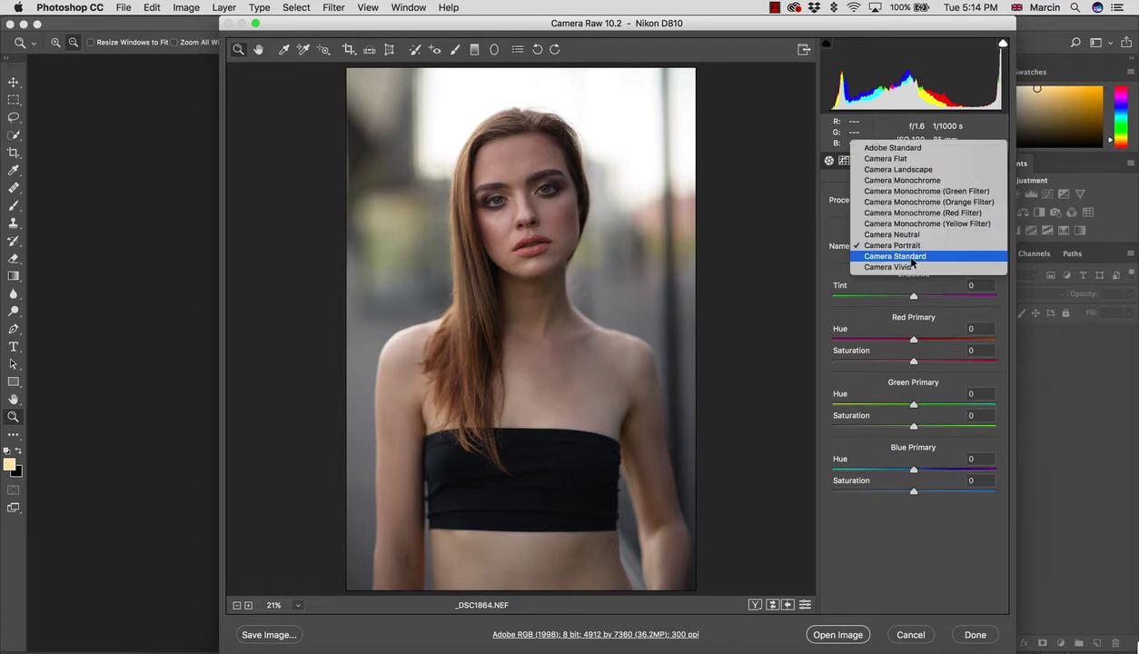
left_click(913, 258)
left_click(874, 245)
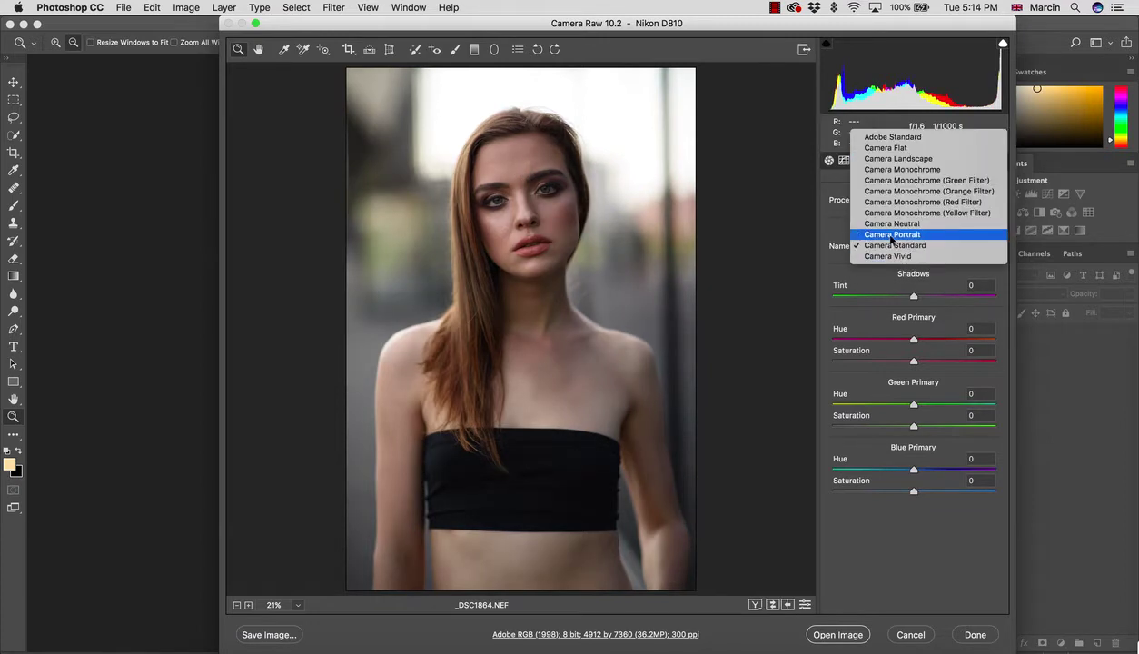
left_click(894, 234)
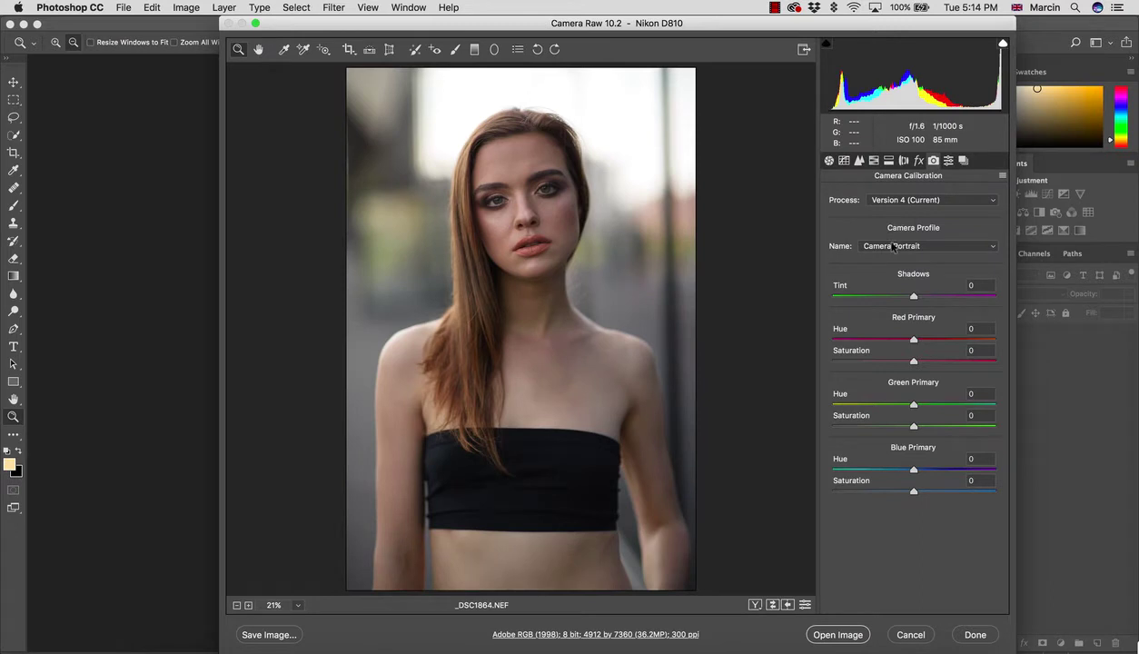
left_click(893, 246)
left_click(895, 257)
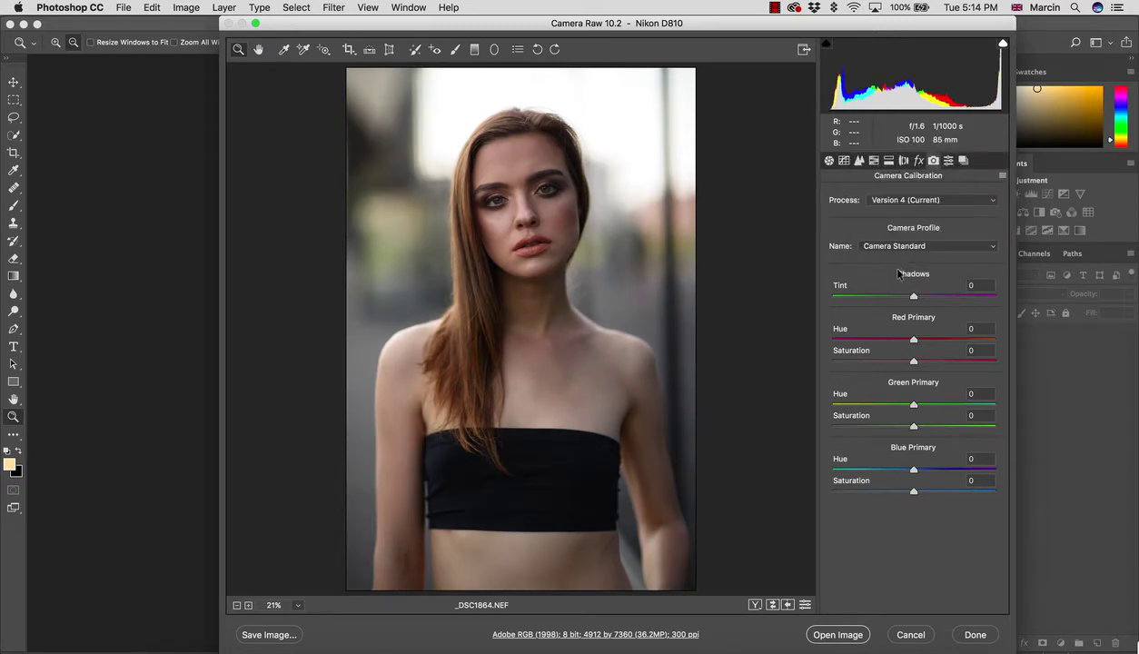
Step: Recover the portrait's tones in the basic adjustments by setting Highlights to -51 and Shadows to +39
left_click(828, 160)
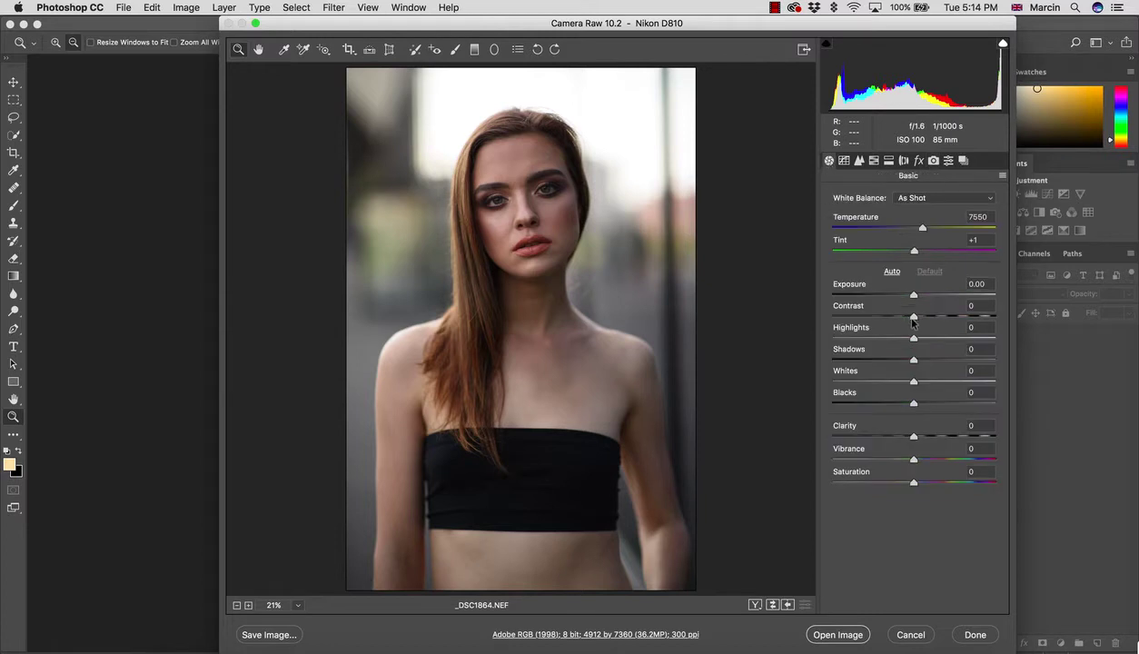
left_click_drag(898, 336, 952, 362)
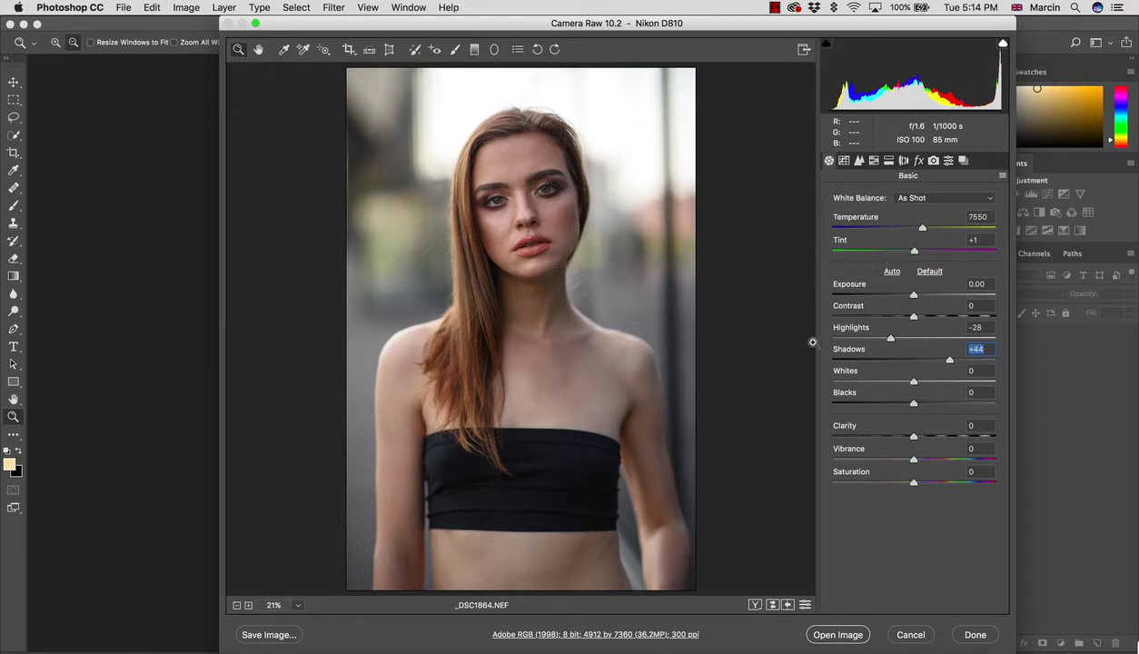
left_click_drag(892, 339, 846, 339)
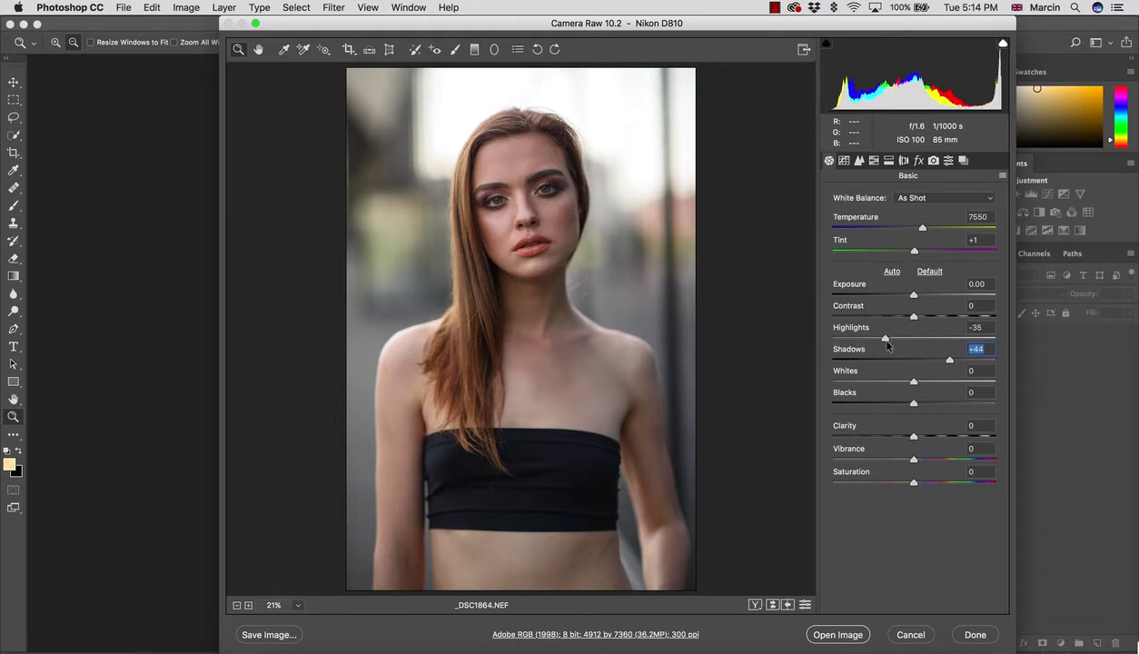
left_click(867, 339)
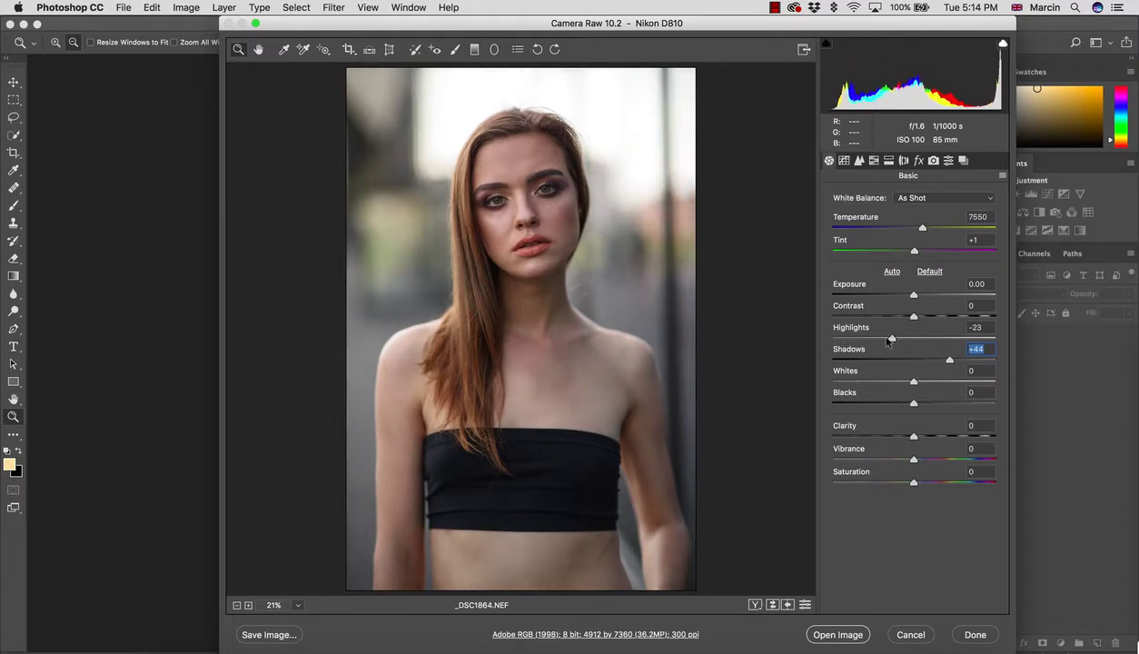
mouse_move(950, 361)
left_mouse_down()
mouse_move(923, 362)
mouse_move(939, 361)
left_mouse_up()
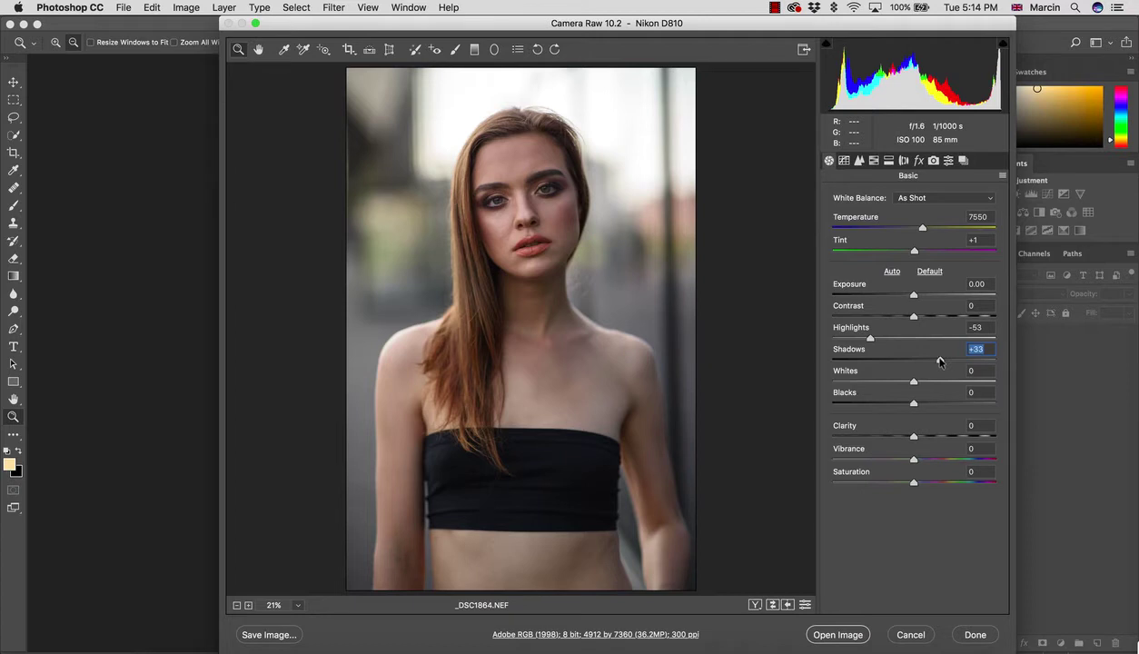
left_click_drag(940, 362, 946, 362)
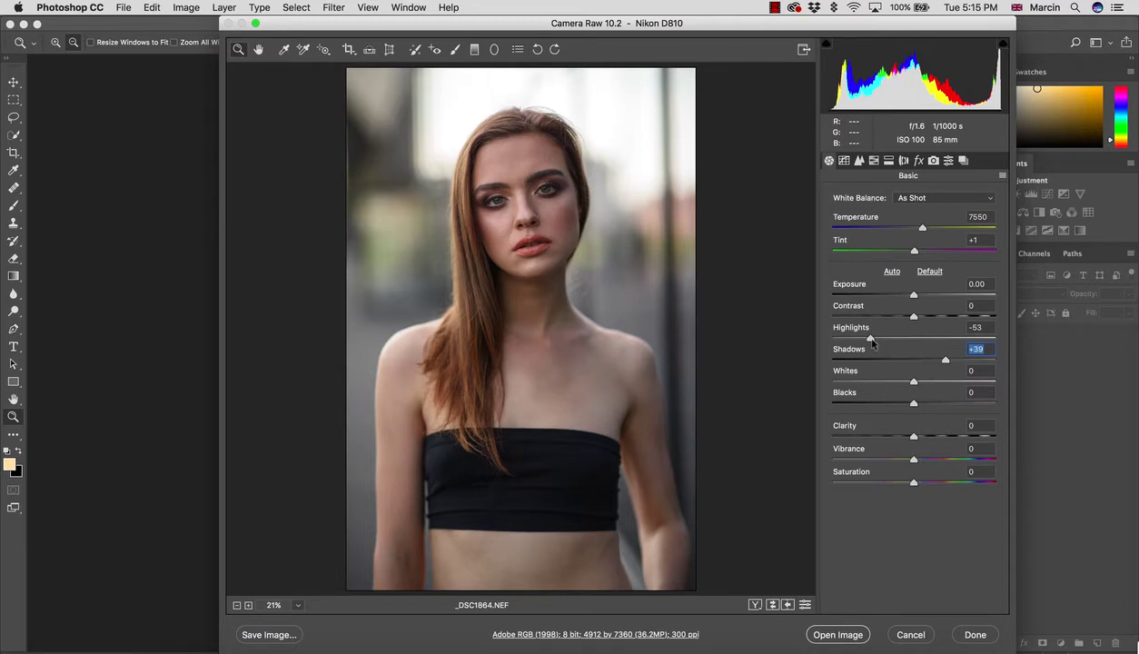
left_click_drag(867, 338, 870, 338)
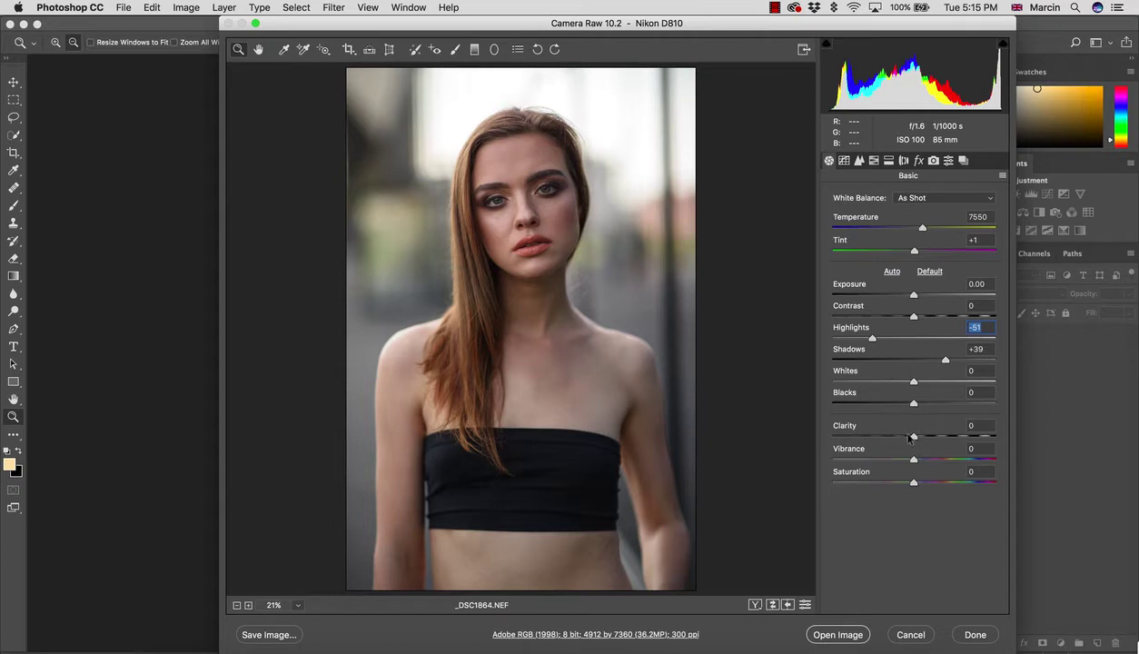
Step: Set Clarity to -8 and compare the portrait repeatedly with and without the basic adjustments
mouse_move(913, 440)
left_mouse_down()
mouse_move(875, 437)
mouse_move(947, 424)
mouse_move(911, 439)
left_mouse_up()
key("p")
key("p")
key("p")
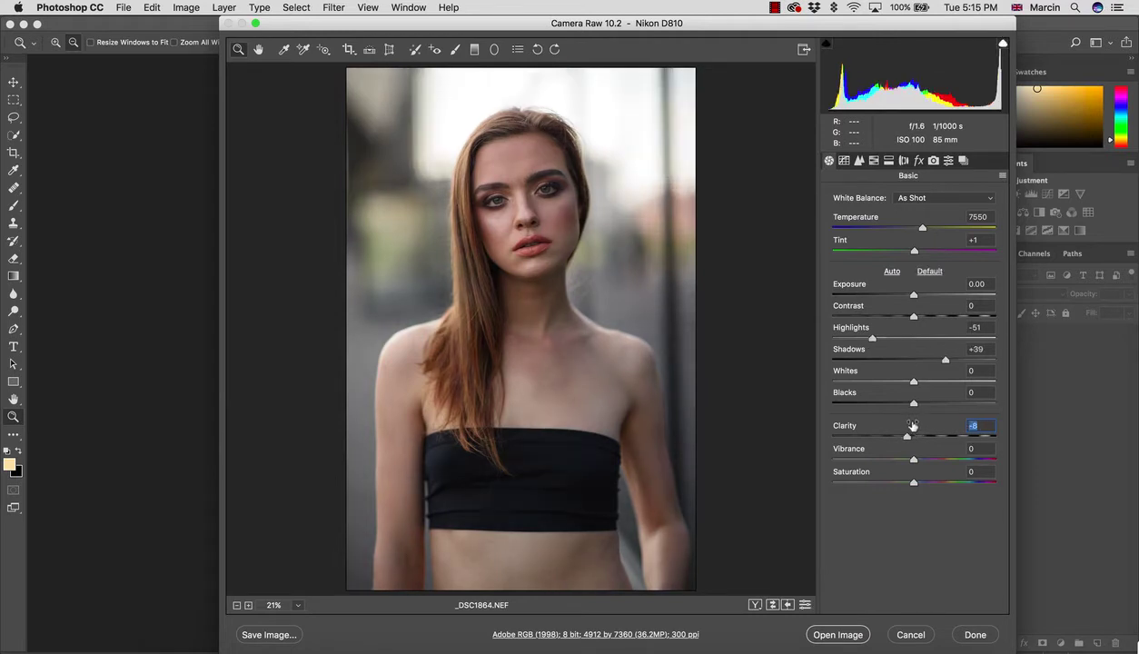
key("p")
key("p")
key("p")
key("p")
key("p")
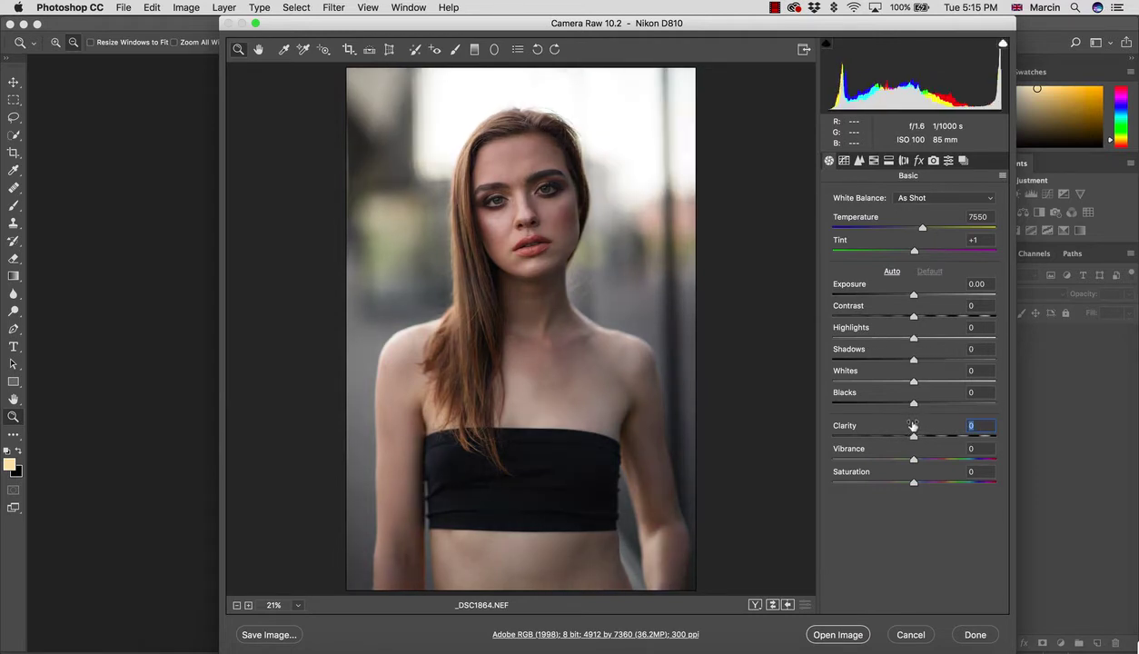
key("p")
key("p")
key("p")
key("p")
key("p")
key("p")
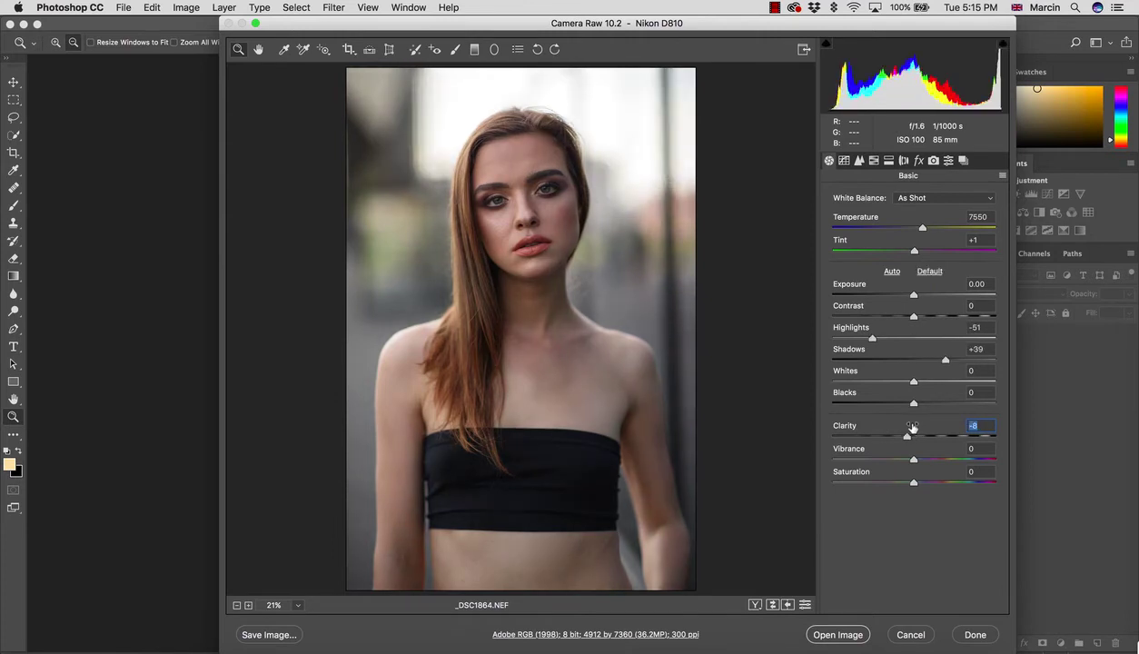
key("p")
key("p")
Step: Review the Hue and Saturation controls of the Red, Green and Blue Primary colours in the camera calibration settings
left_click(933, 161)
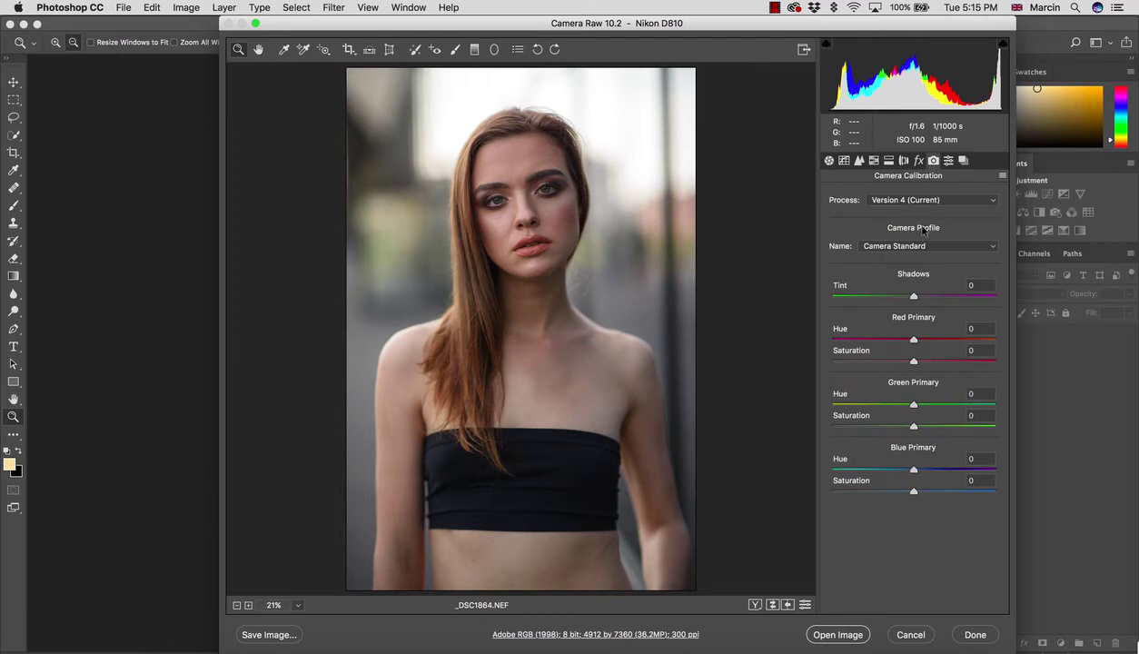
mouse_move(914, 340)
left_mouse_down()
mouse_move(894, 341)
mouse_move(916, 339)
mouse_move(908, 361)
mouse_move(885, 362)
mouse_move(912, 362)
left_mouse_up()
mouse_move(913, 407)
left_mouse_down()
mouse_move(898, 408)
mouse_move(919, 409)
mouse_move(913, 429)
left_mouse_up()
mouse_move(914, 471)
left_mouse_down()
mouse_move(898, 471)
mouse_move(917, 473)
left_mouse_up()
mouse_move(917, 471)
left_mouse_down()
mouse_move(911, 491)
mouse_move(895, 491)
mouse_move(939, 492)
mouse_move(899, 490)
mouse_move(916, 491)
left_mouse_up()
Step: Test the portrait with Highlights at -100 and settle on -63
left_click(829, 162)
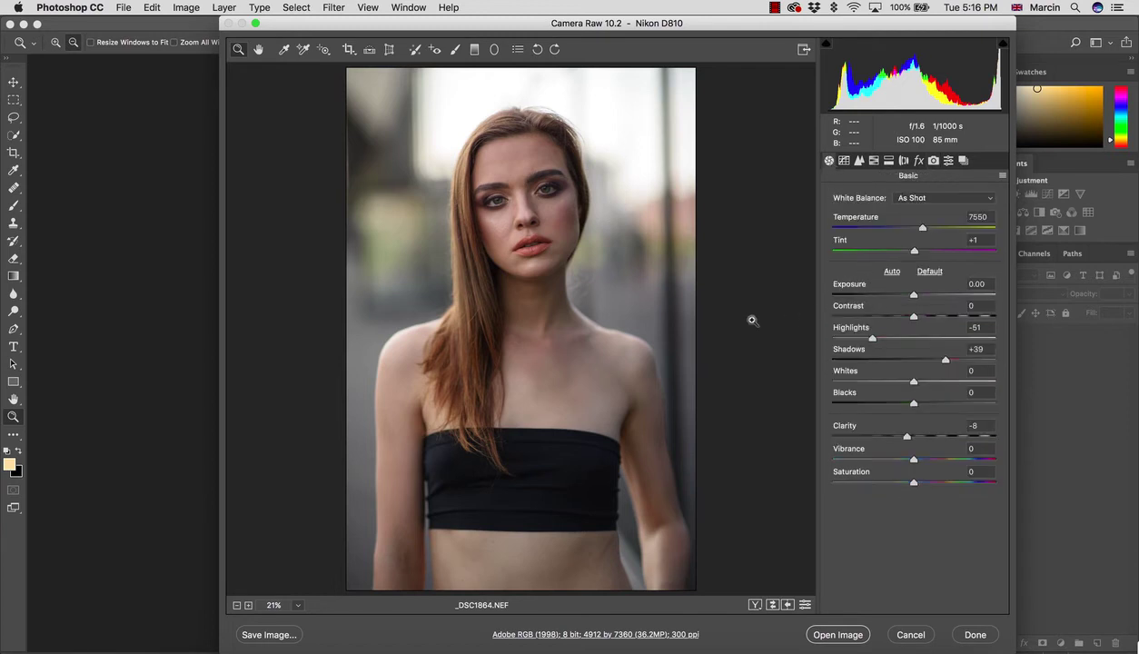
left_click_drag(869, 338, 796, 321)
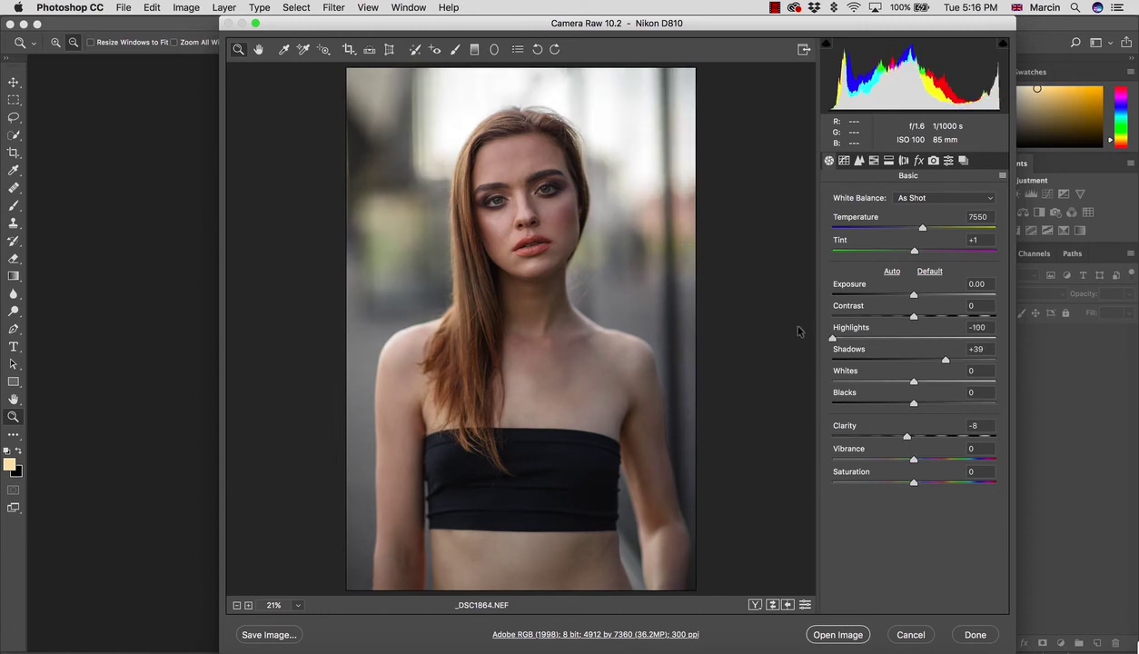
left_click_drag(832, 337, 863, 338)
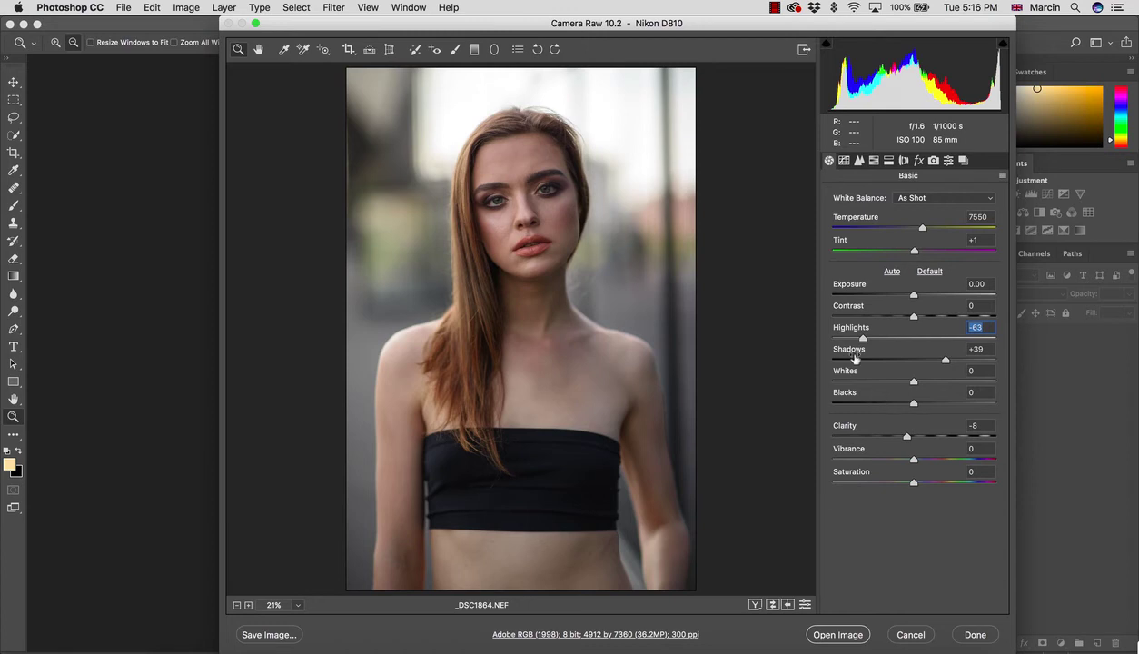
Step: Try a tighter framing of the portrait with the Transform tool, using Scale 150 and Offset Y -20
left_click(391, 53)
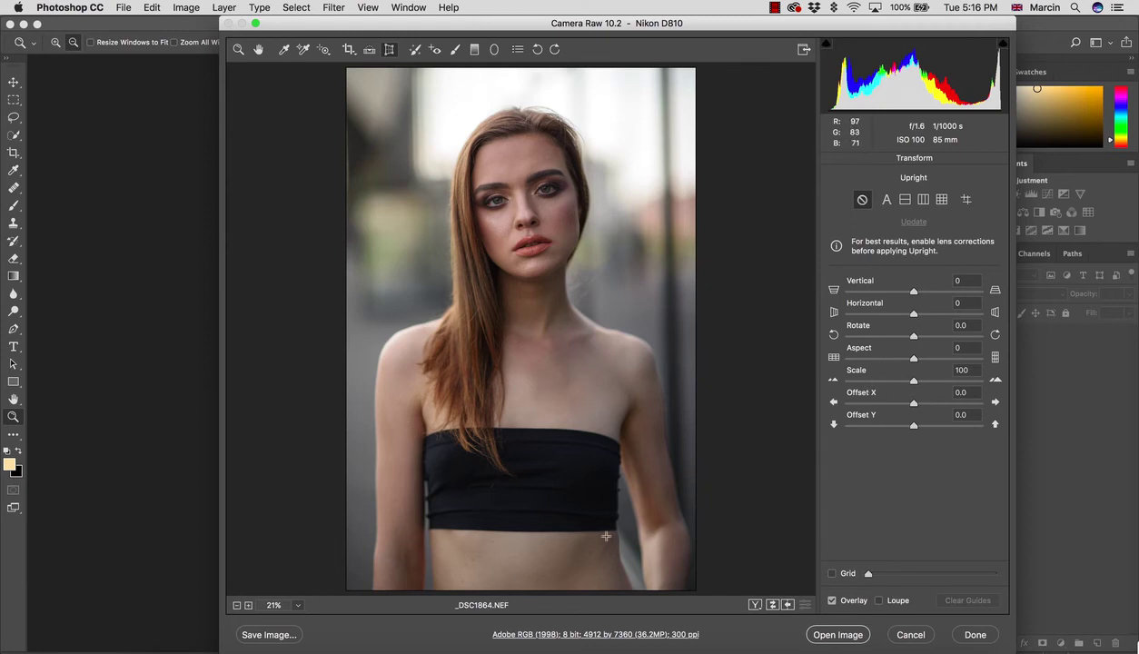
left_click_drag(912, 380, 1039, 390)
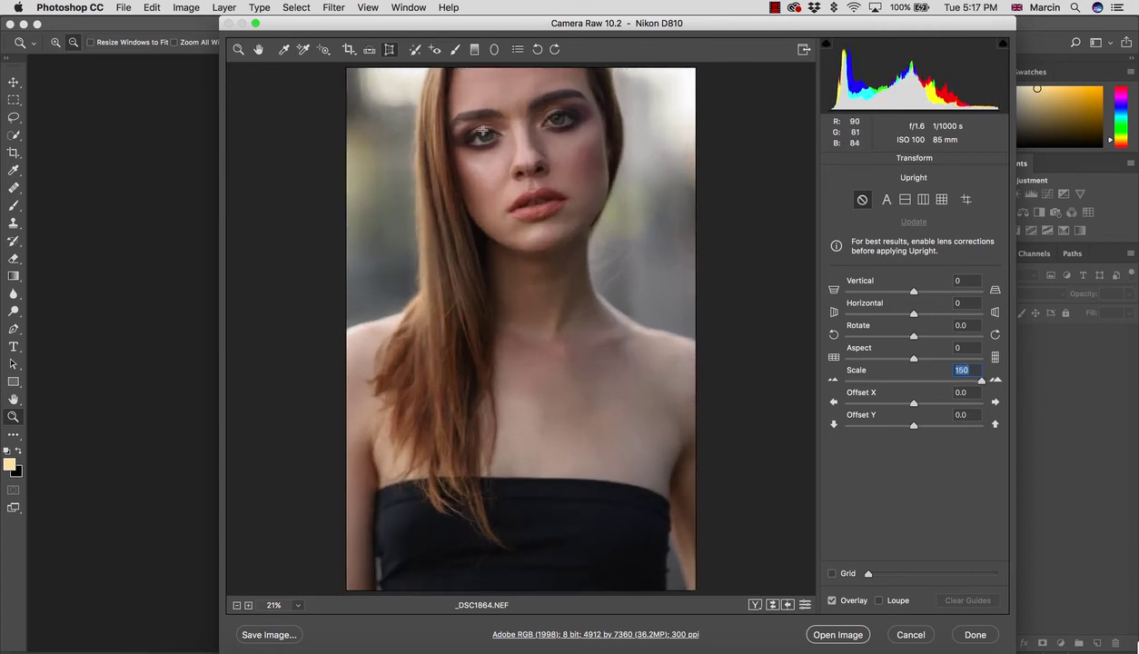
left_click_drag(914, 402, 902, 424)
type("0")
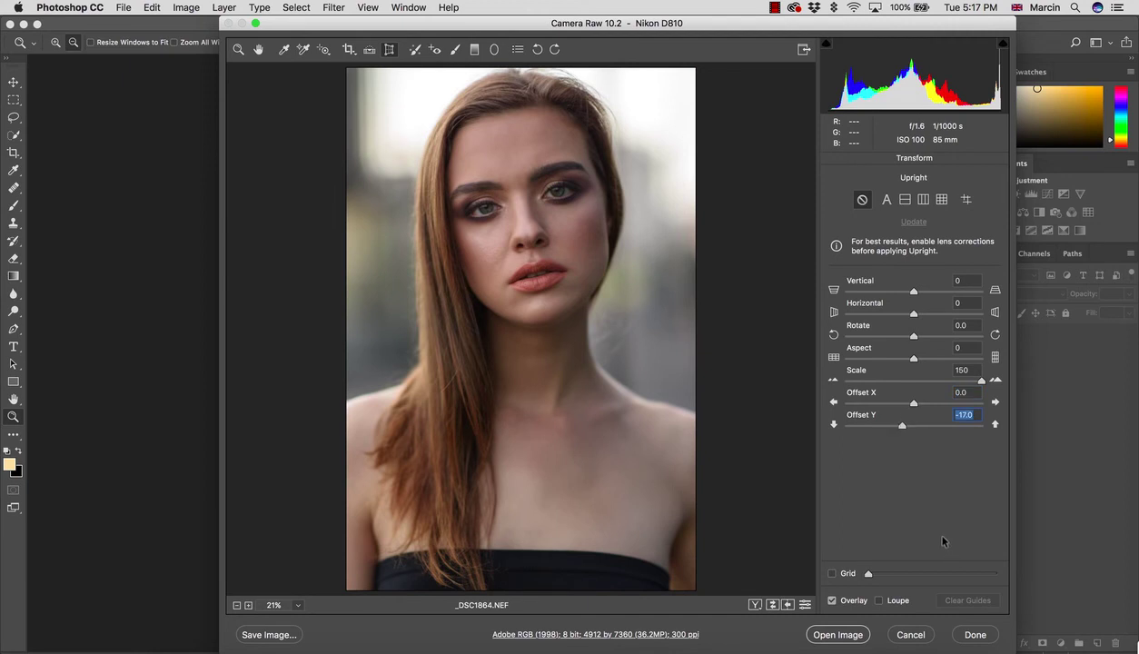
left_click_drag(902, 424, 899, 425)
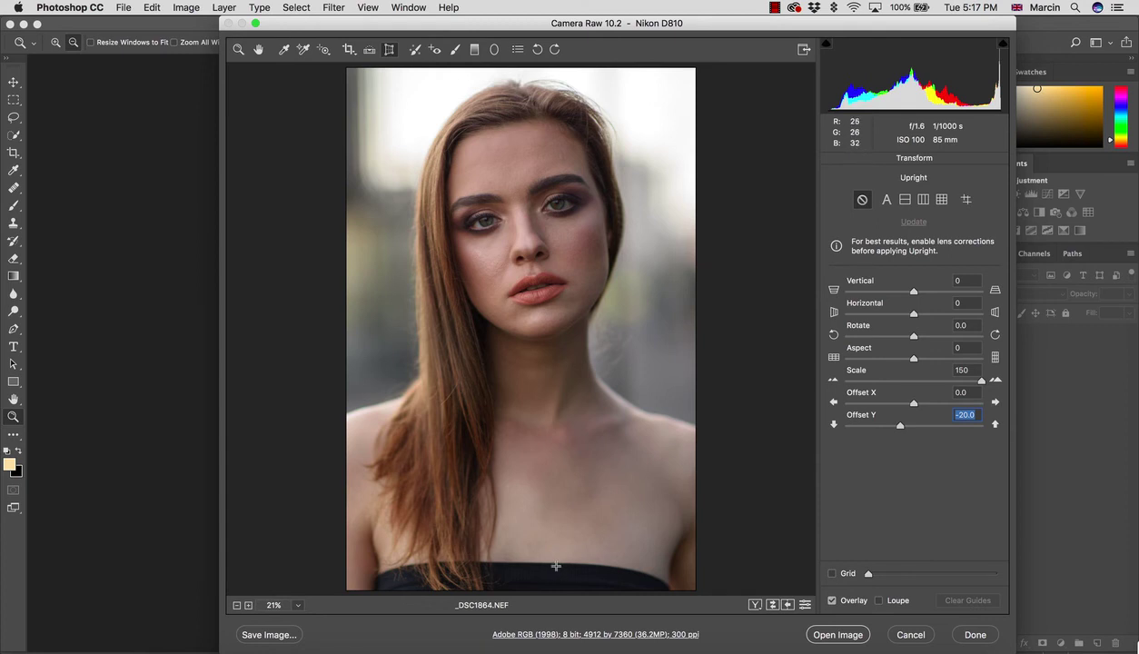
Step: Reset the portrait's transform to Offset Y 0 and Scale 100
type("0")
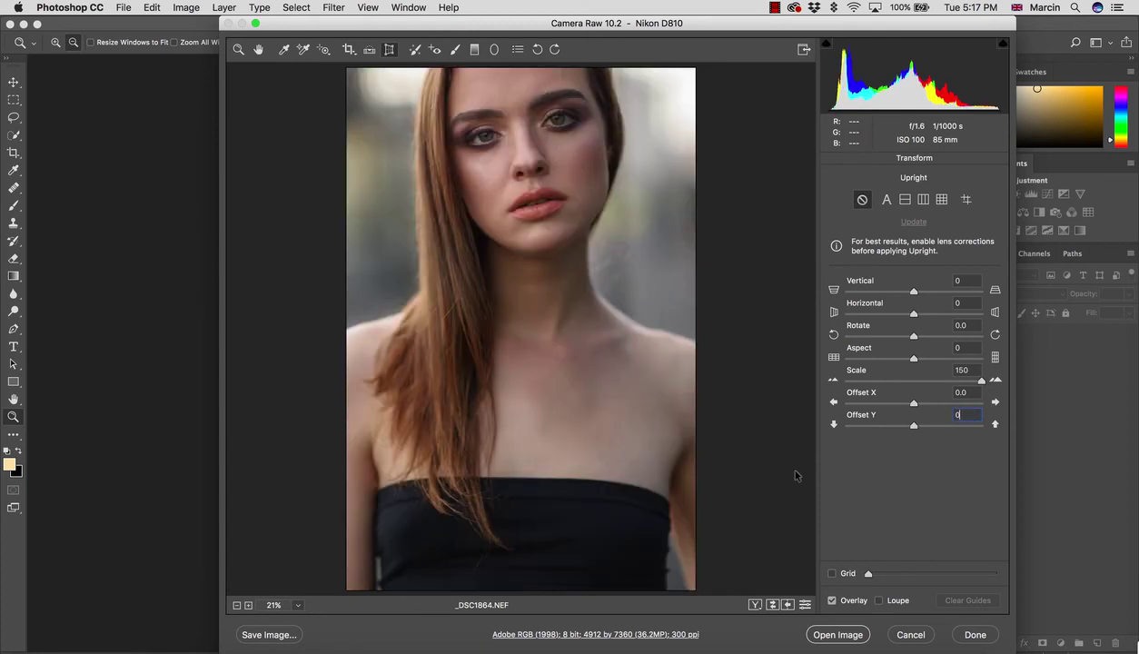
left_click_drag(970, 372, 925, 379)
type("0")
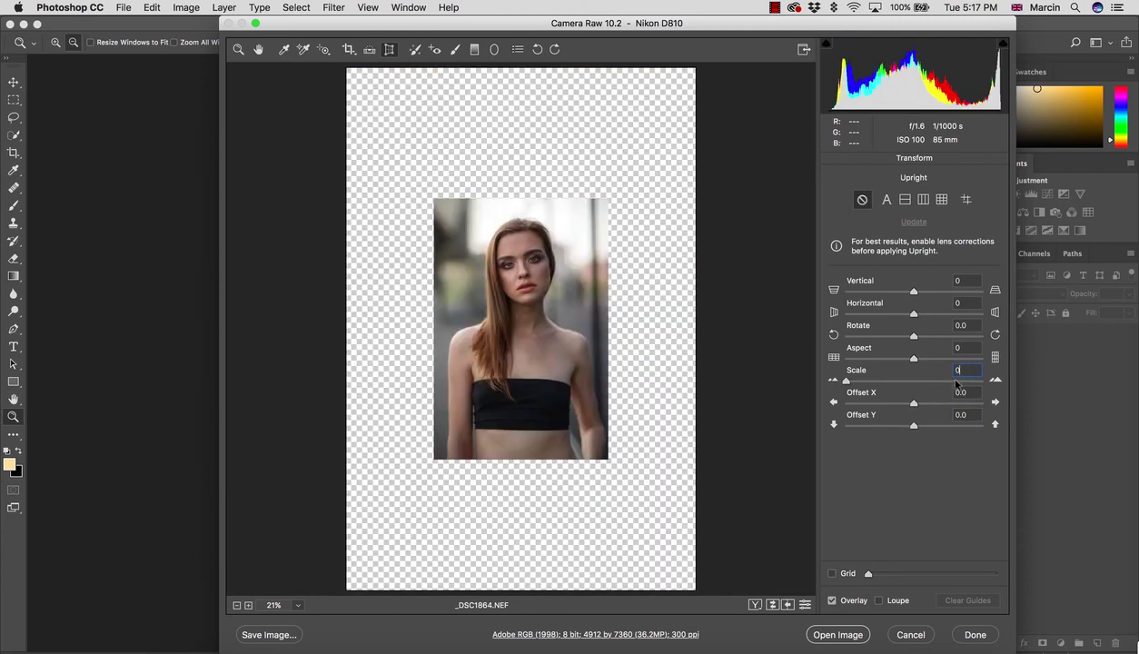
type("10")
key("BackSpace")
key("BackSpace")
key("BackSpace")
type("100")
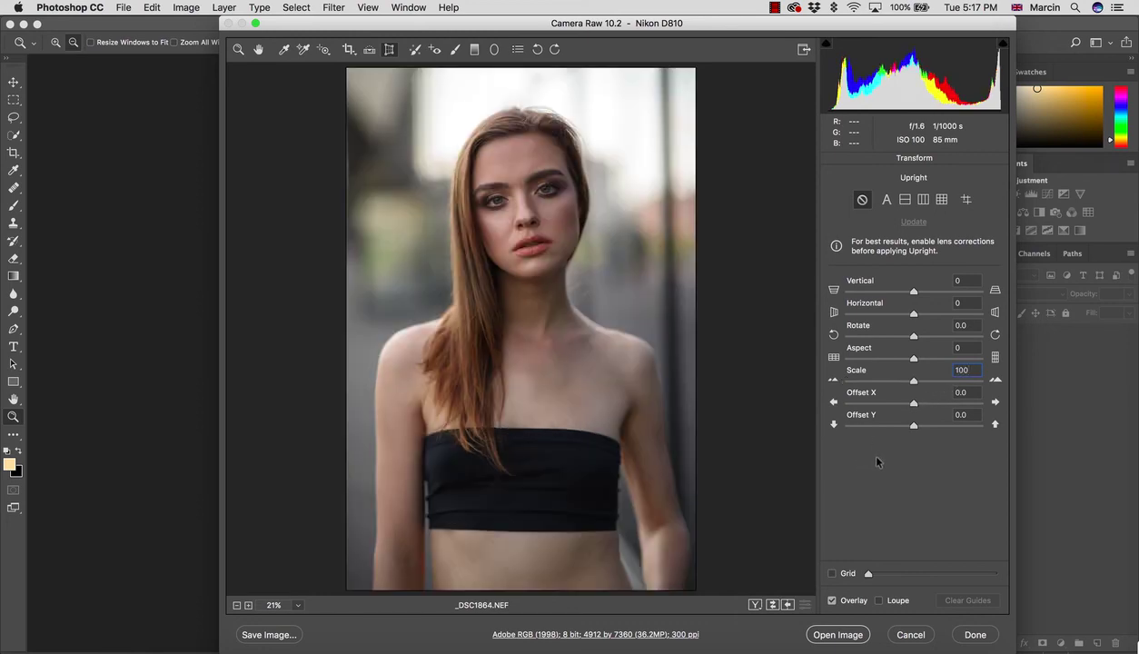
Step: Open the developed portrait in Photoshop as a smart object, then reopen its raw settings from the layer and confirm them
key("shift")
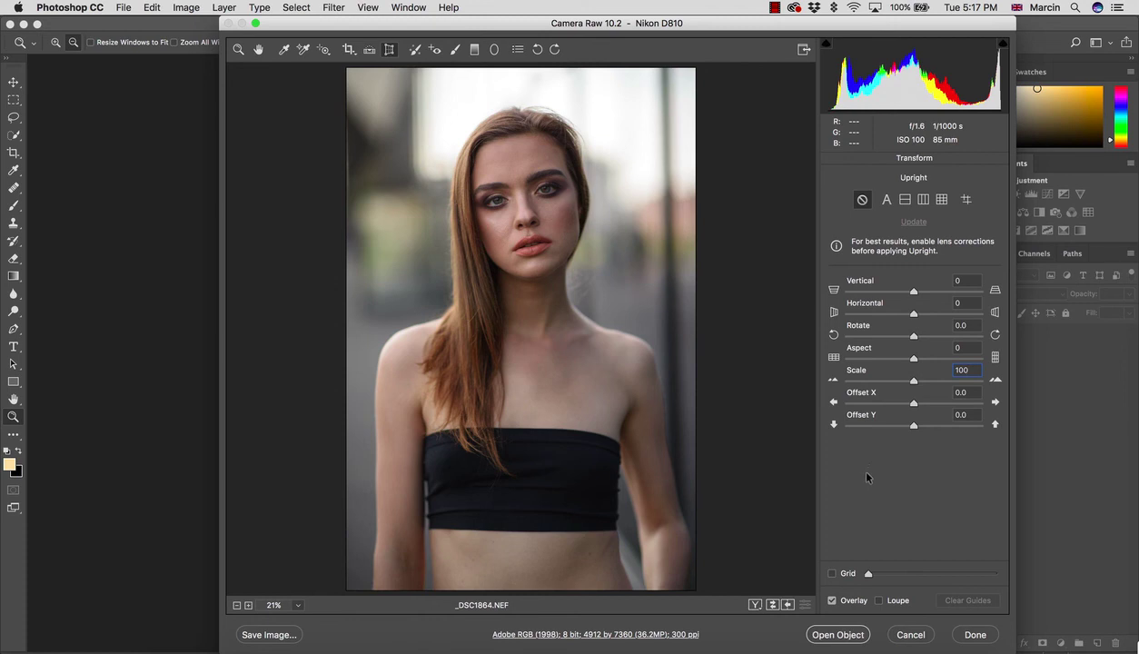
left_click(834, 636, "shift")
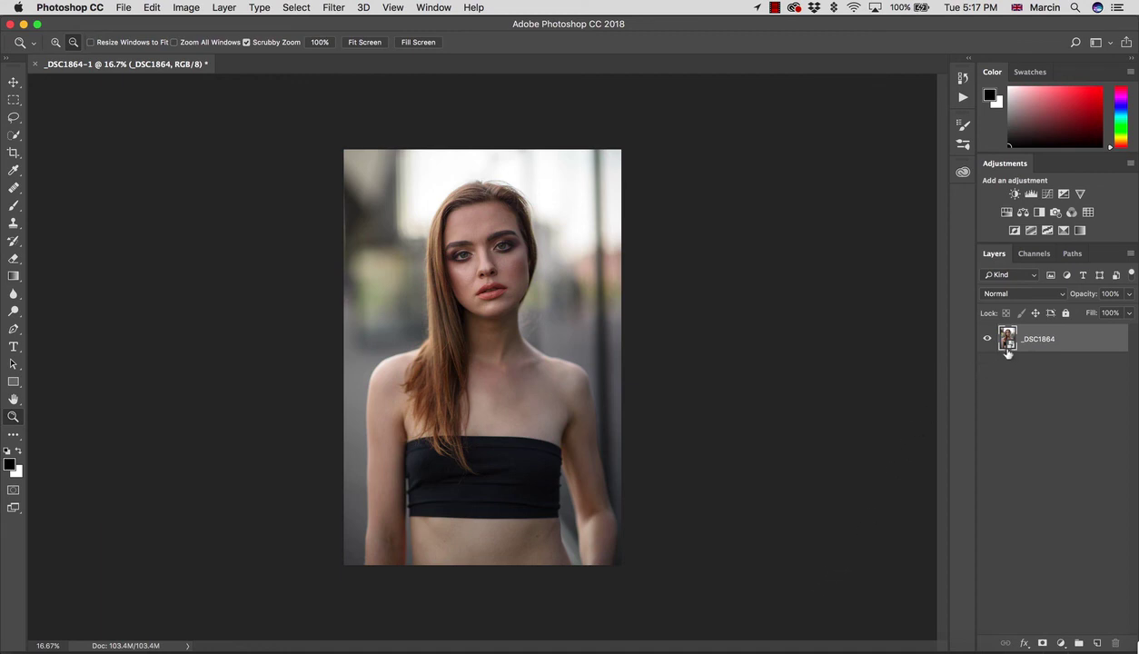
double_click(1009, 345)
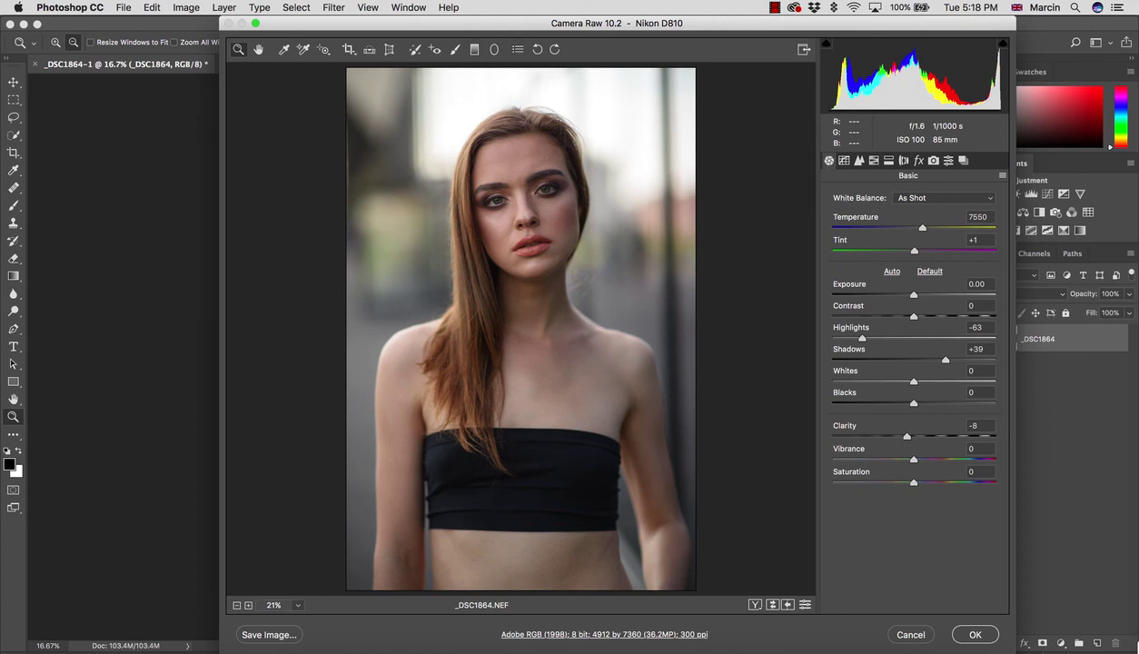
left_click(977, 636)
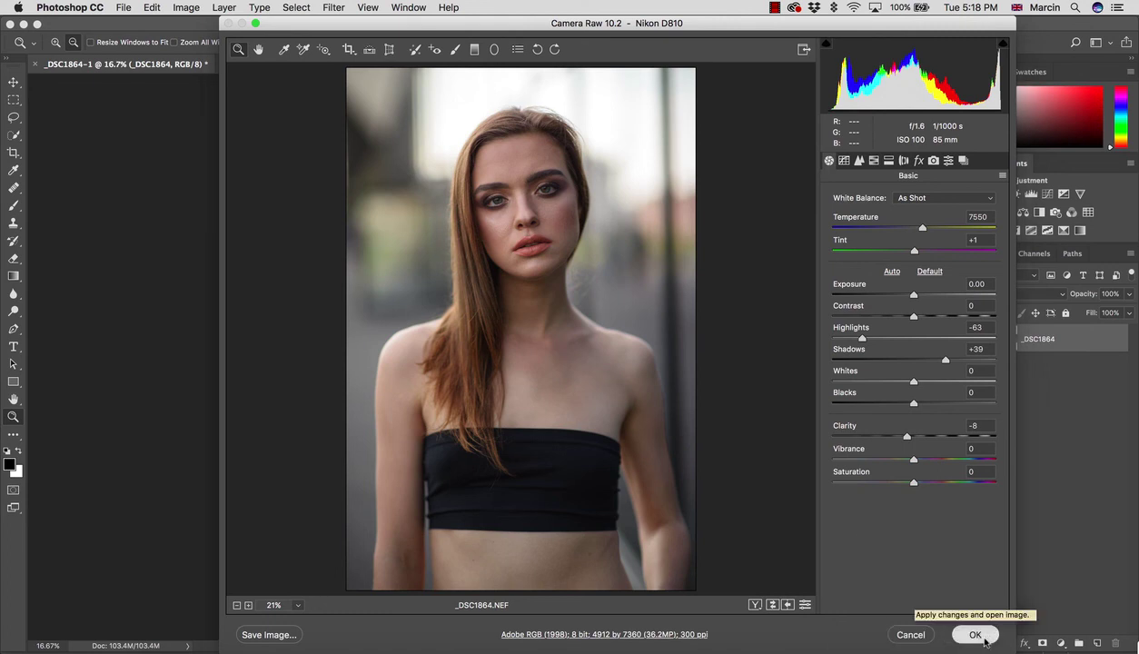